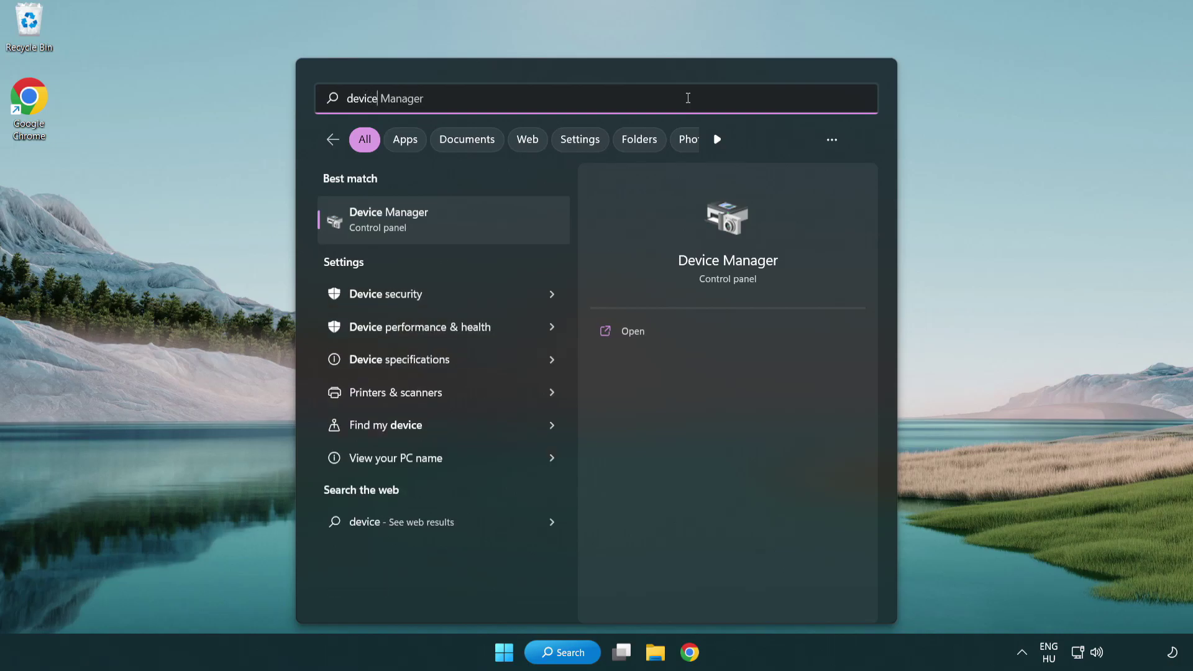
- Open Device Manager through a search for "device manager" and expand the Display adapters category
{"action": "type", "text": "er"}
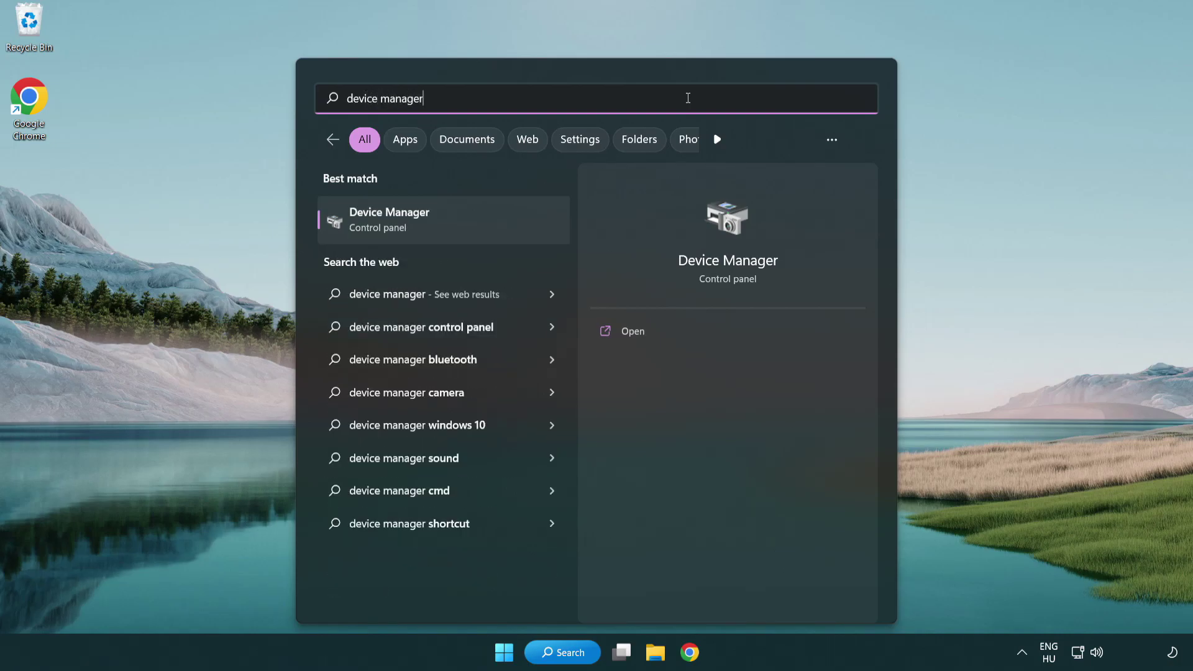
{"action": "left_click", "coordinate": [476, 225]}
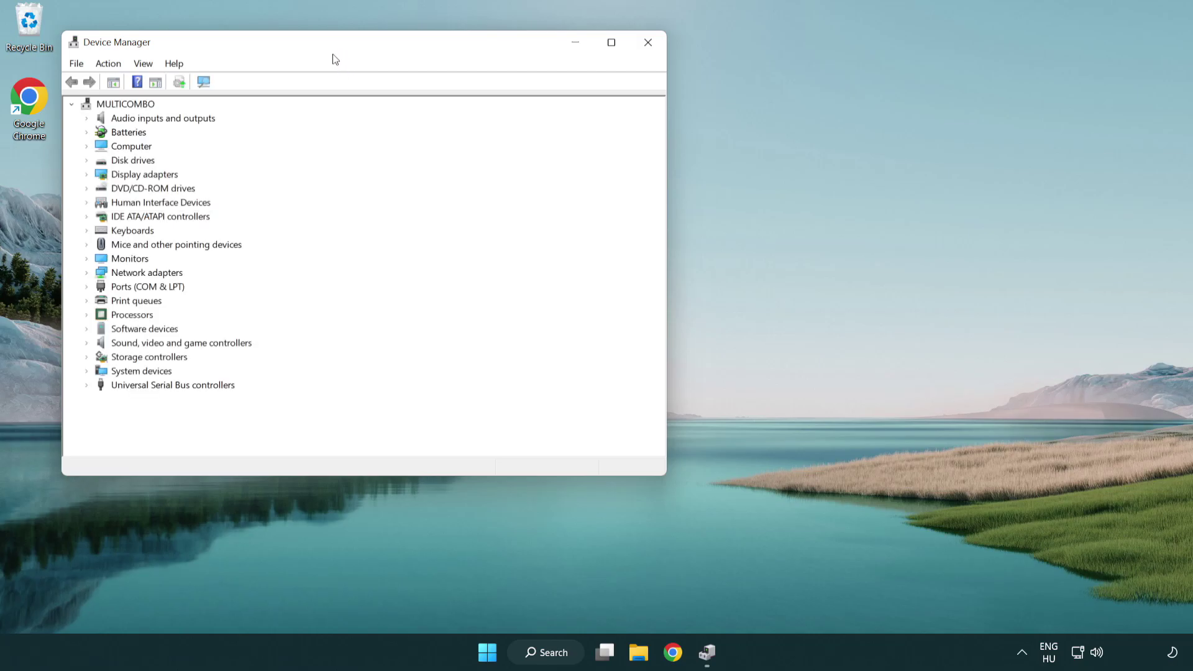
{"action": "left_click_drag", "start_coordinate": [325, 48], "coordinate": [524, 120]}
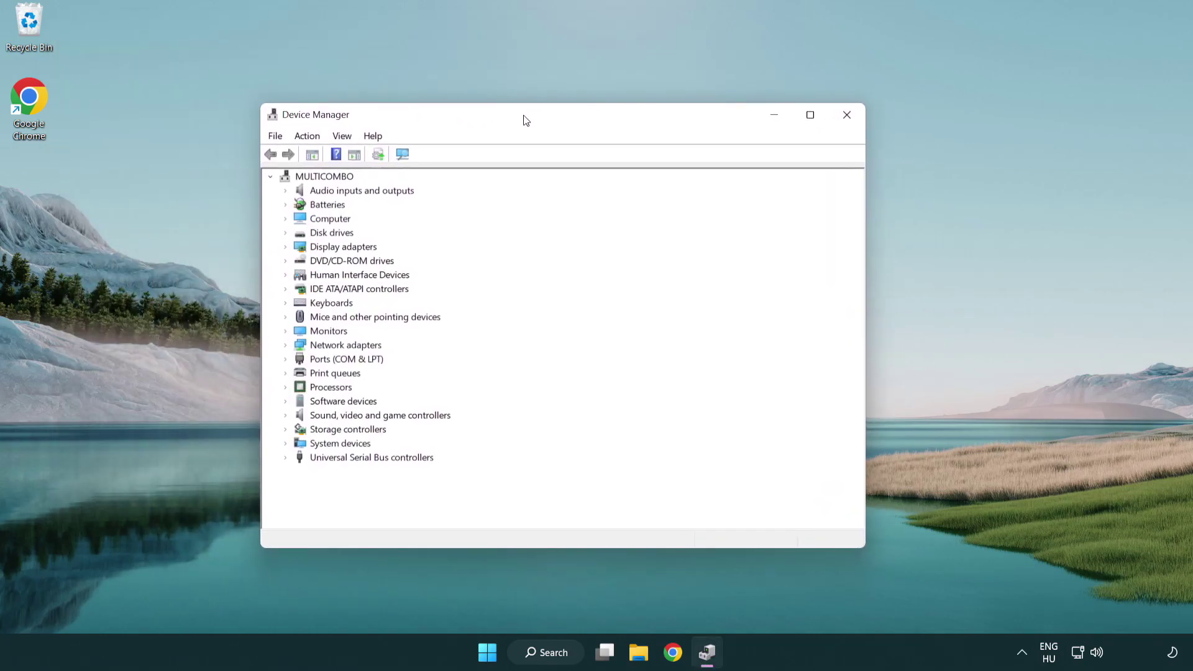
{"action": "left_click", "coordinate": [354, 249]}
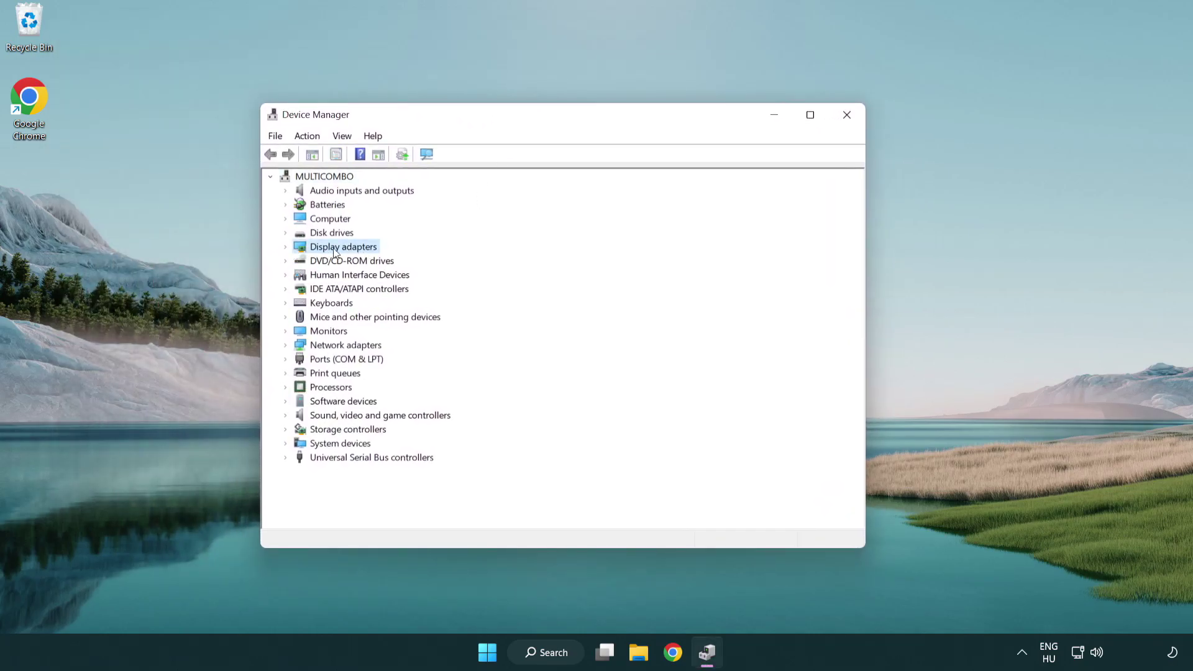
{"action": "left_click", "coordinate": [285, 247]}
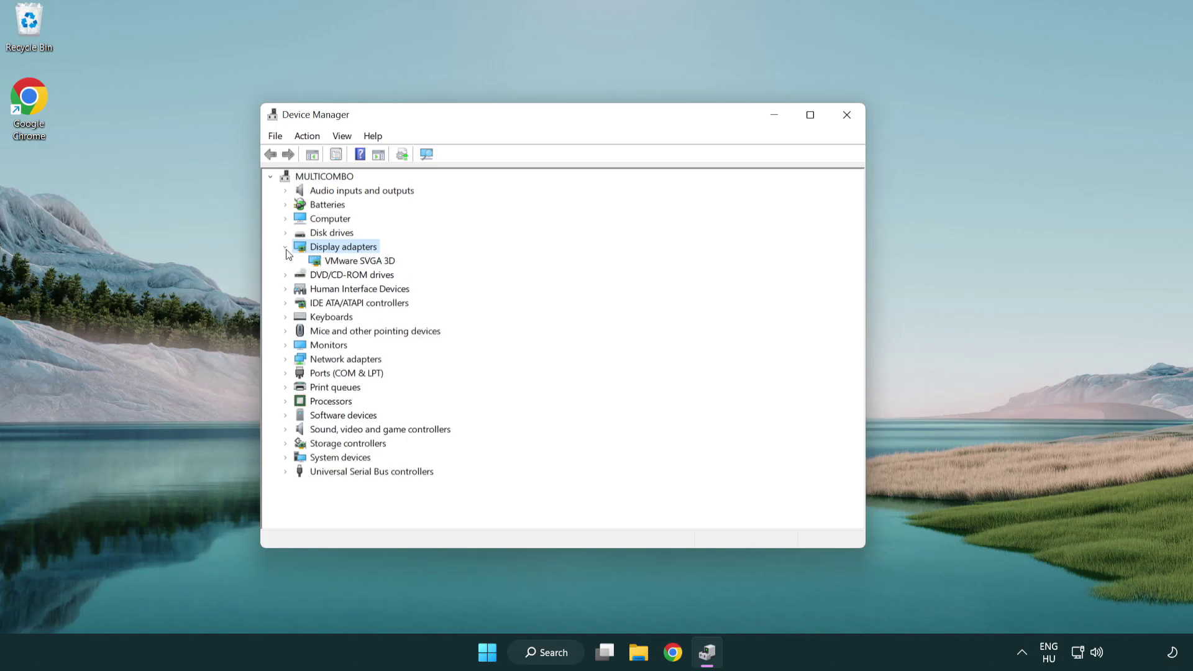
- Run an automatic driver update search for the VMware SVGA 3D display adapter, then close the wizard and Device Manager
{"action": "left_click", "coordinate": [356, 263]}
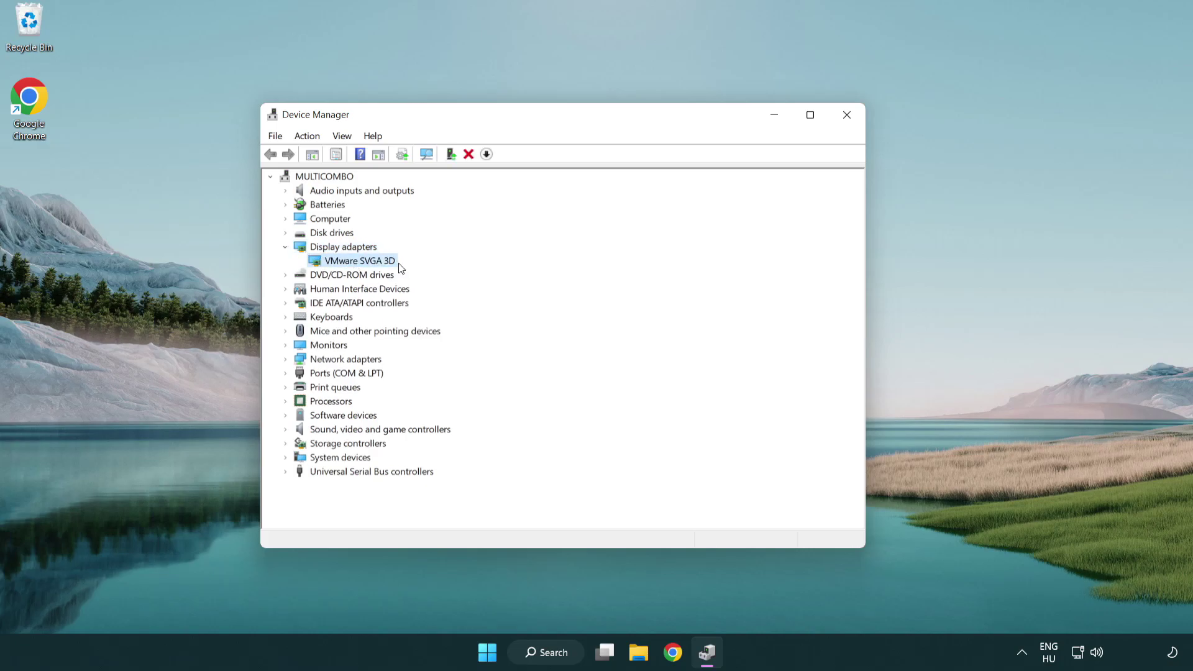
{"action": "right_click", "coordinate": [356, 265]}
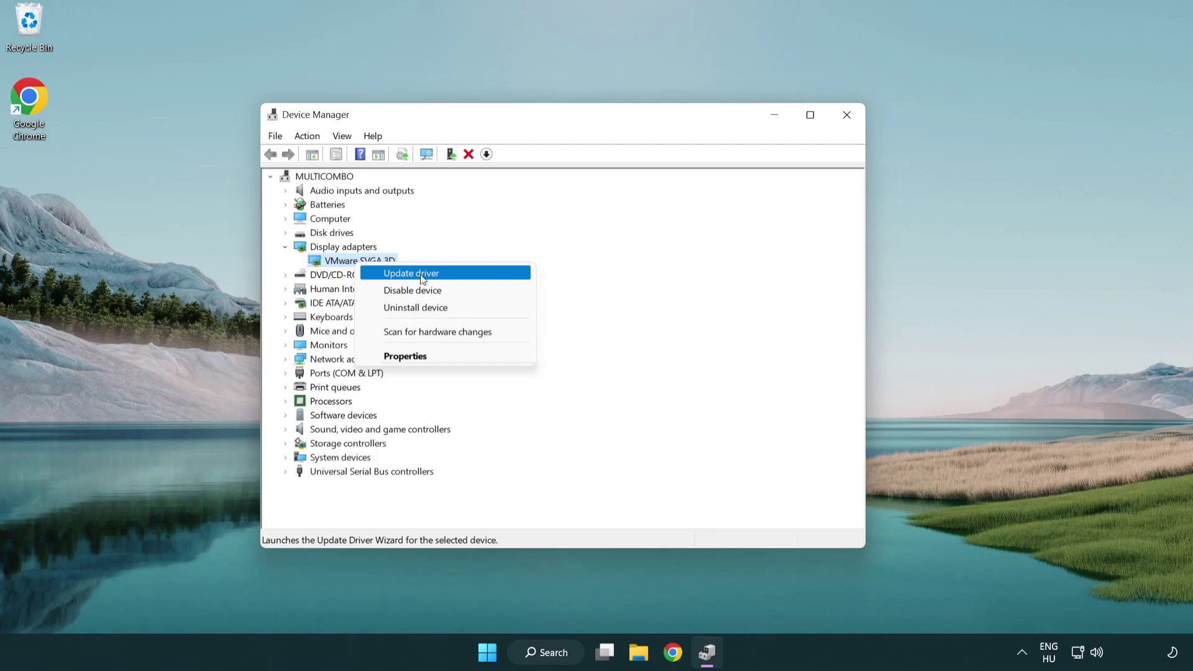
{"action": "left_click", "coordinate": [470, 276]}
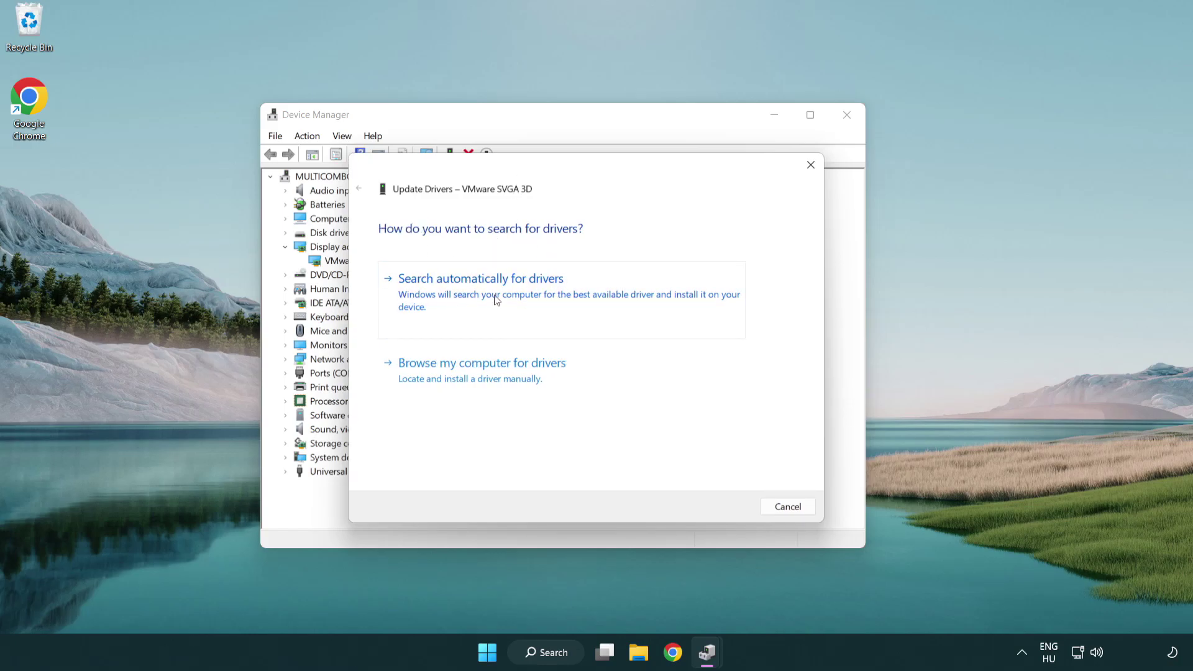
{"action": "left_click", "coordinate": [524, 289]}
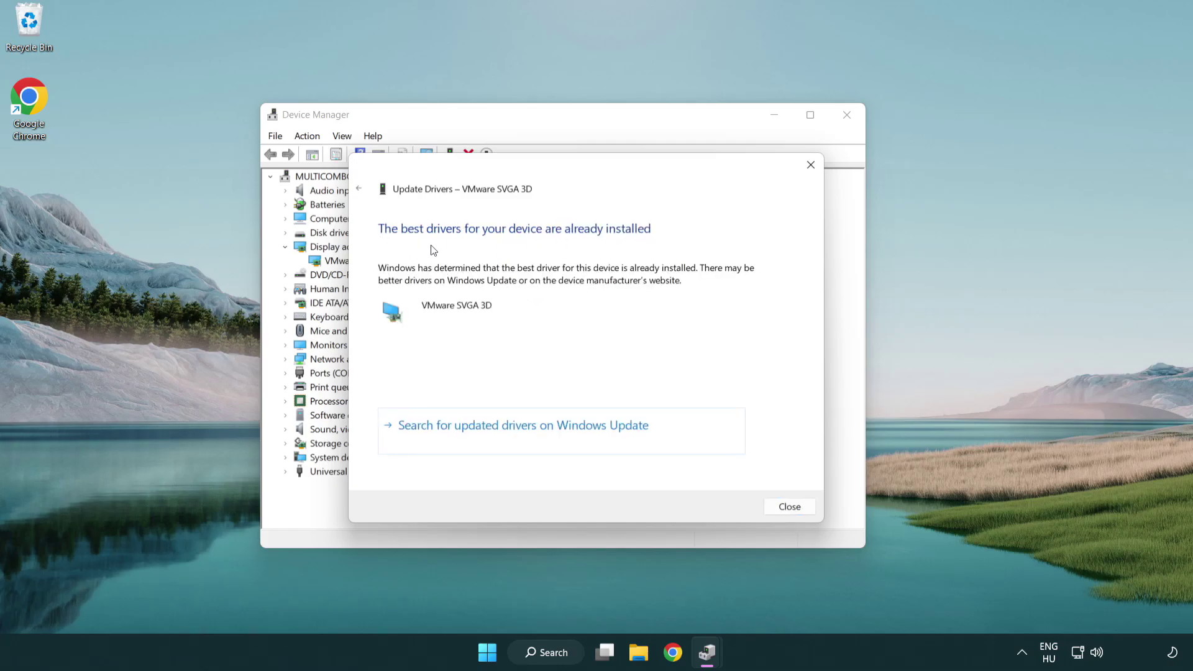
{"action": "left_click", "coordinate": [790, 506]}
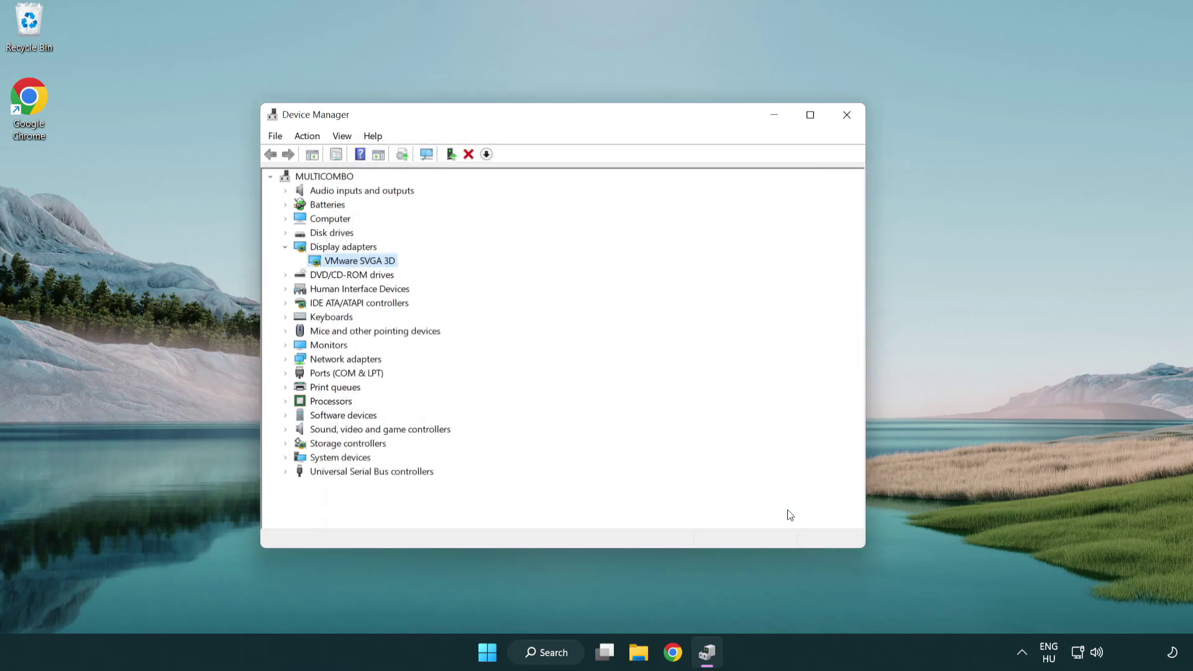
{"action": "left_click", "coordinate": [849, 118]}
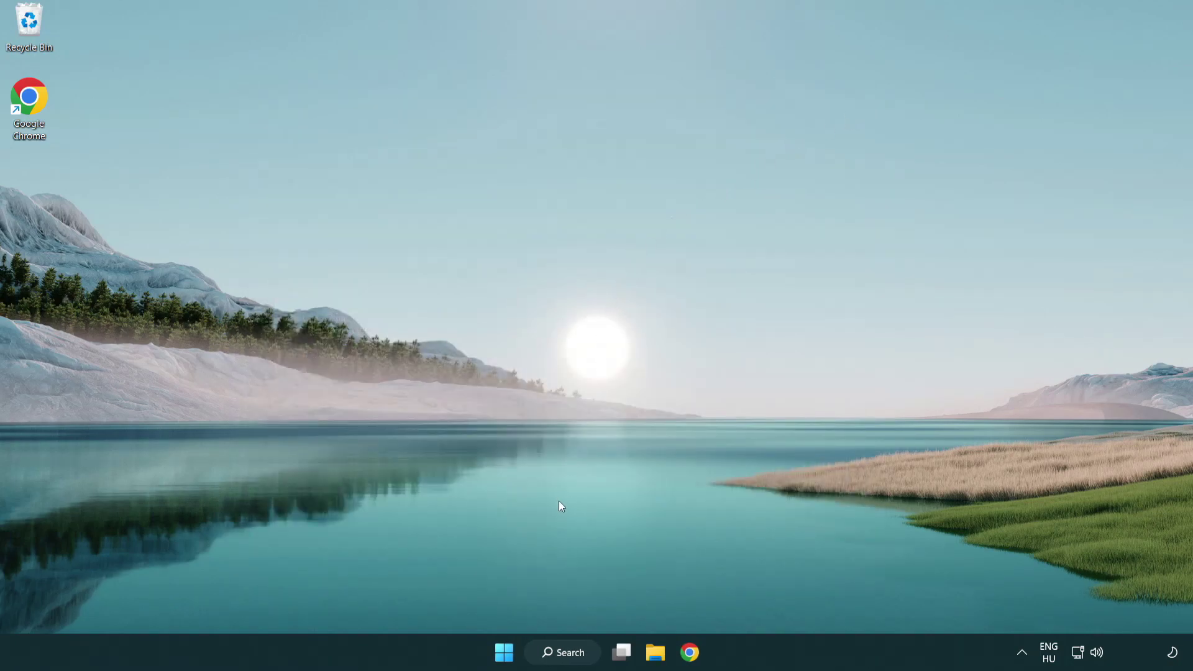
- Find the Windows Update settings by searching "update", check for updates, and close Settings
{"action": "left_click", "coordinate": [573, 650]}
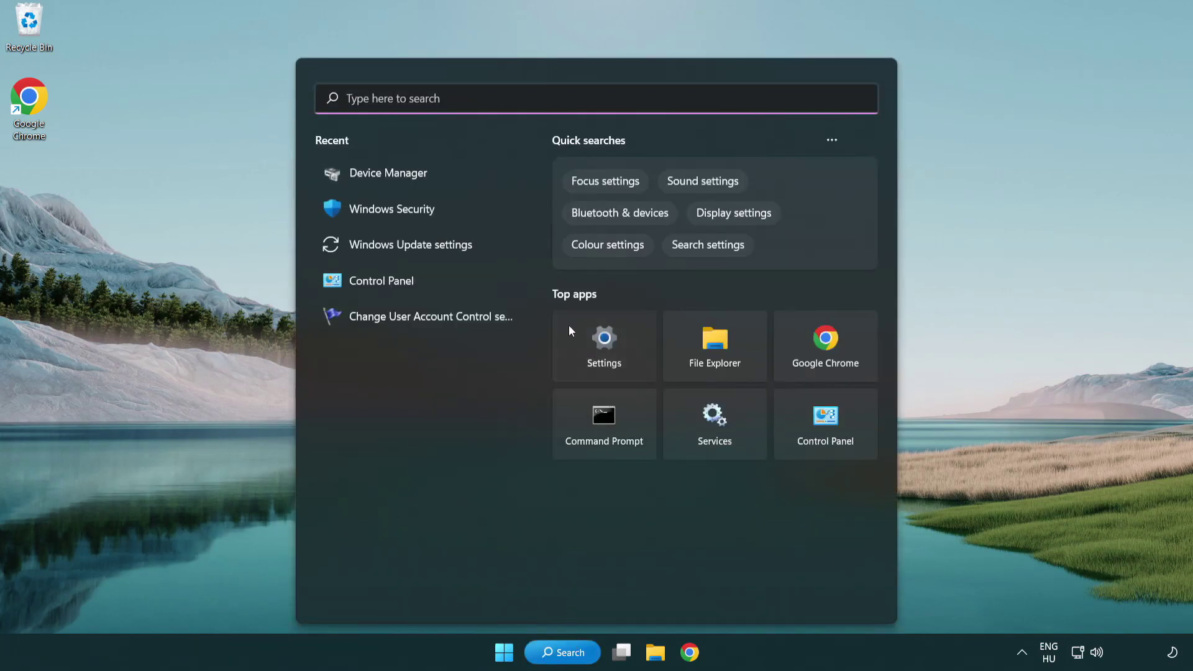
{"action": "type", "text": "update"}
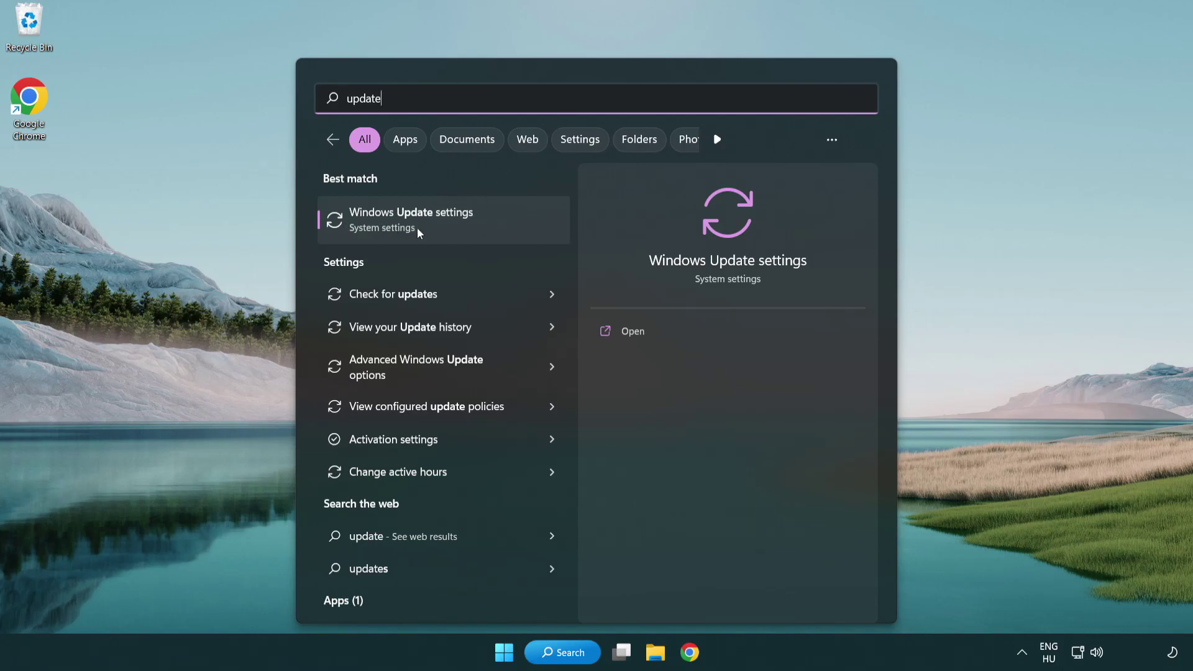
{"action": "left_click", "coordinate": [466, 225]}
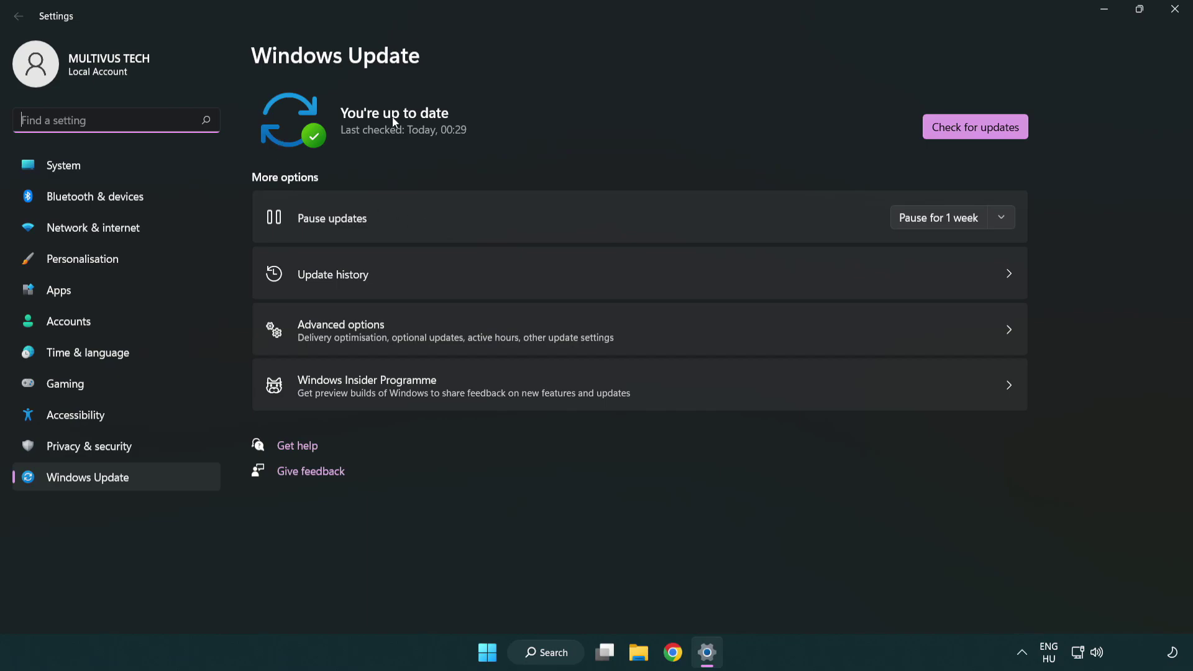
{"action": "left_click", "coordinate": [1000, 134]}
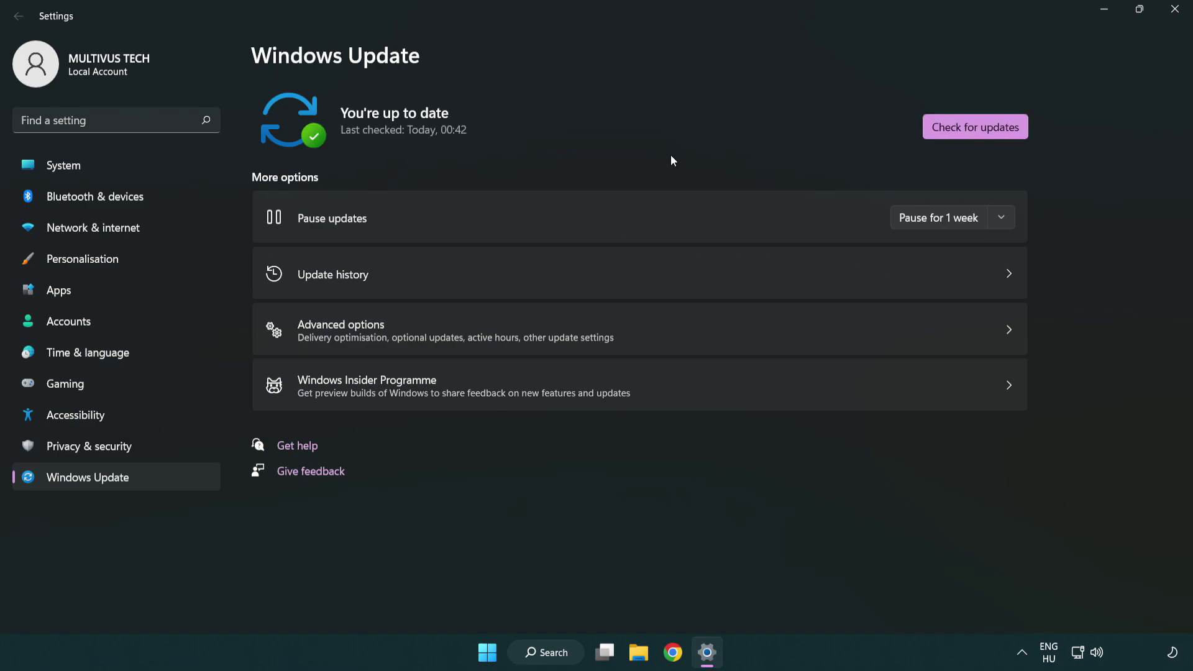
{"action": "left_click", "coordinate": [1171, 19]}
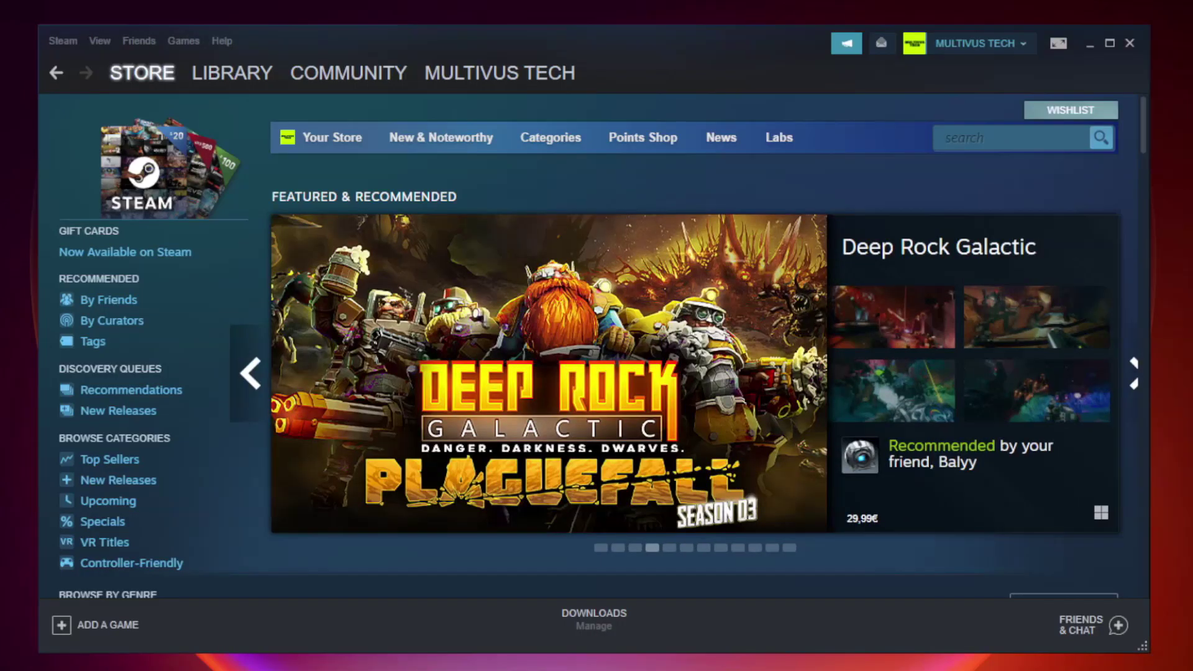
- In the Steam library, verify the integrity of the local files of the favorite game YOUR NOT WORKING GAME
{"action": "mouse_move", "coordinate": [241, 76]}
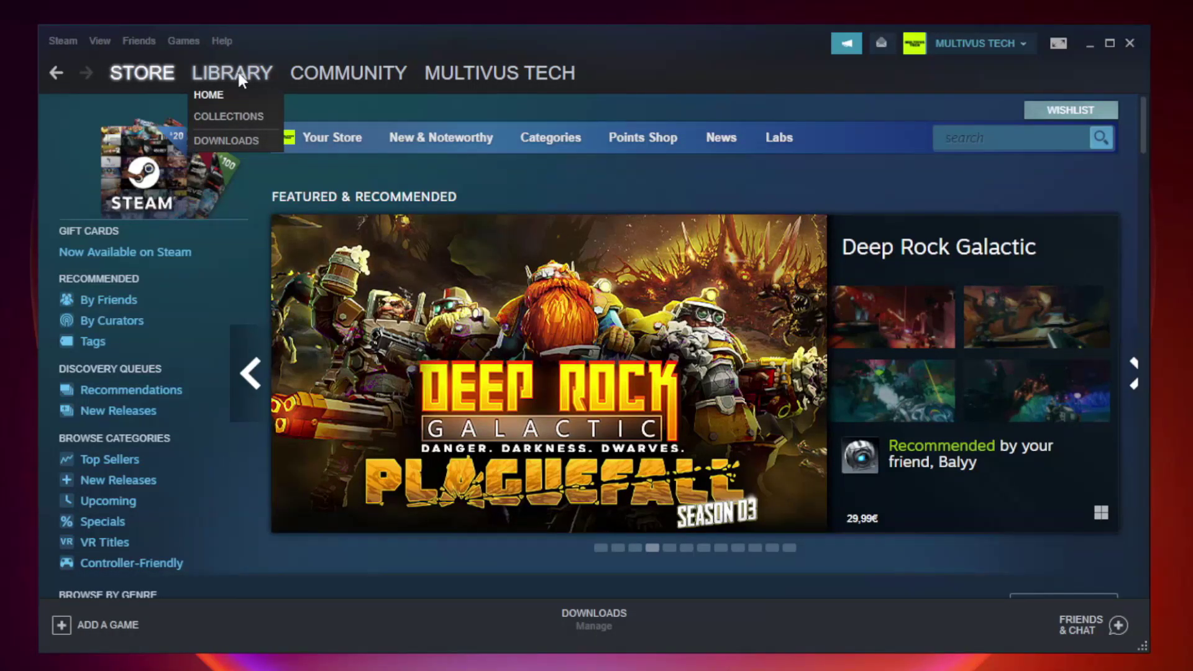
{"action": "left_click", "coordinate": [241, 75]}
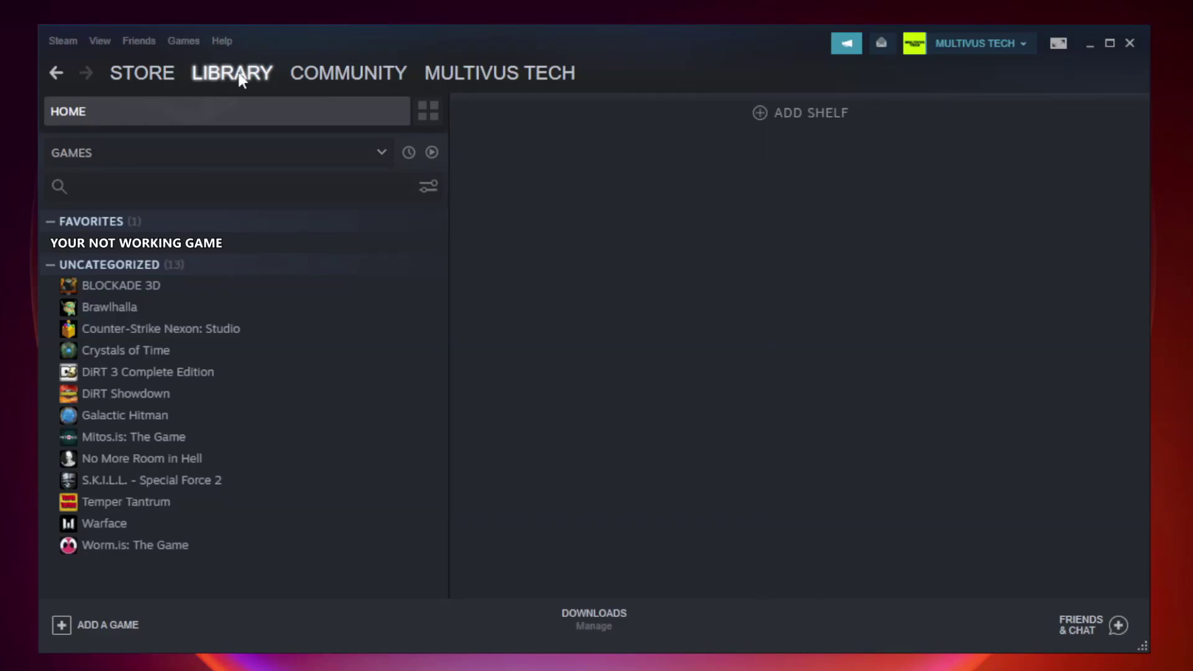
{"action": "right_click", "coordinate": [258, 249]}
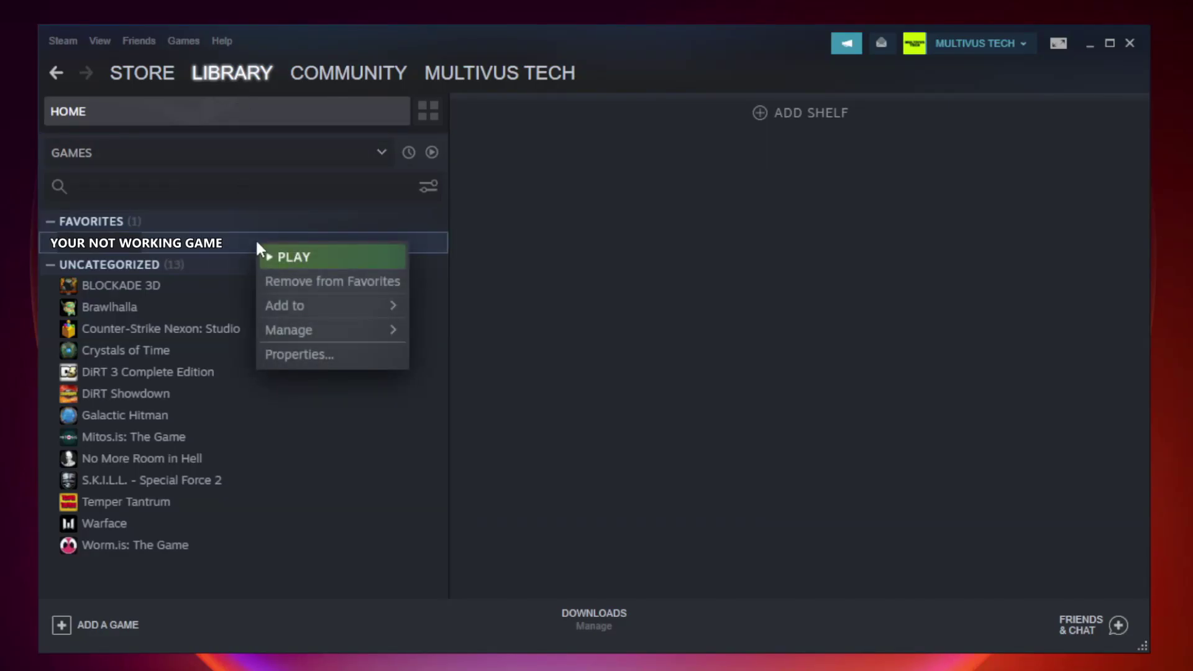
{"action": "left_click", "coordinate": [329, 354]}
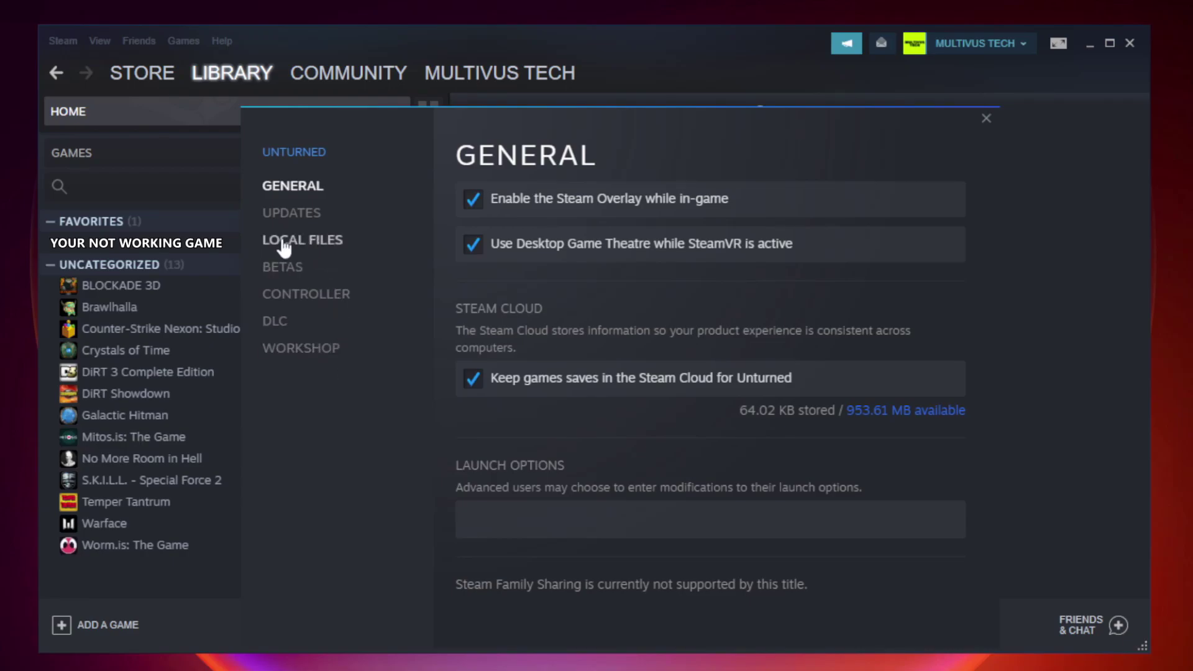
{"action": "left_click", "coordinate": [317, 245]}
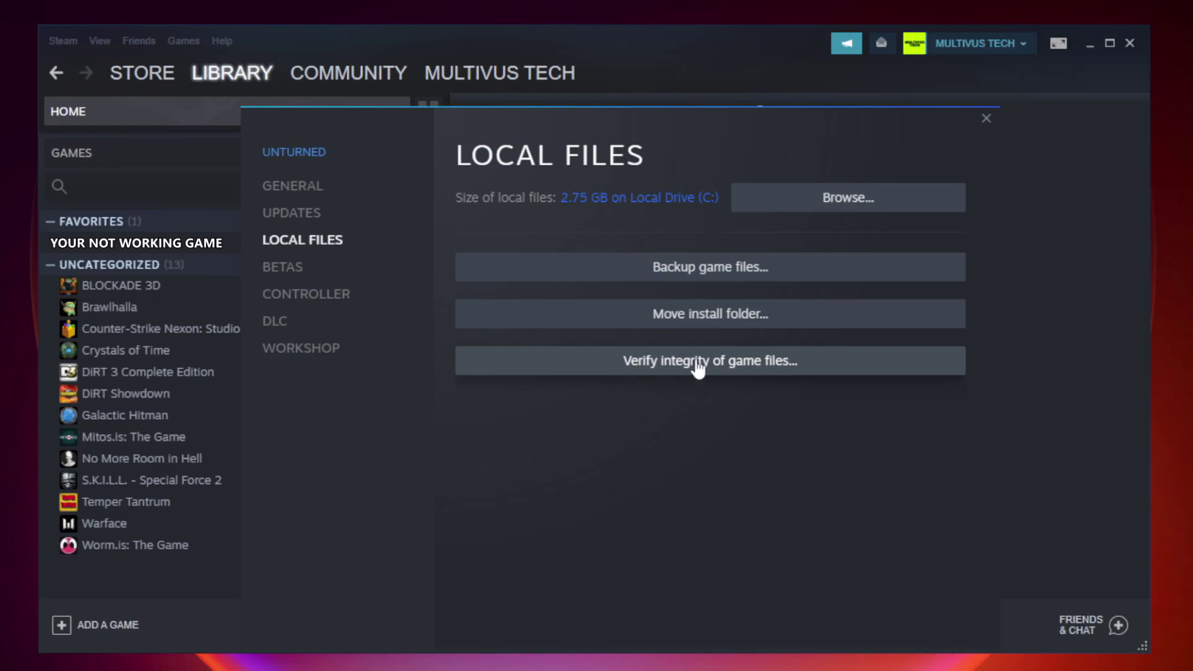
{"action": "left_click", "coordinate": [721, 372]}
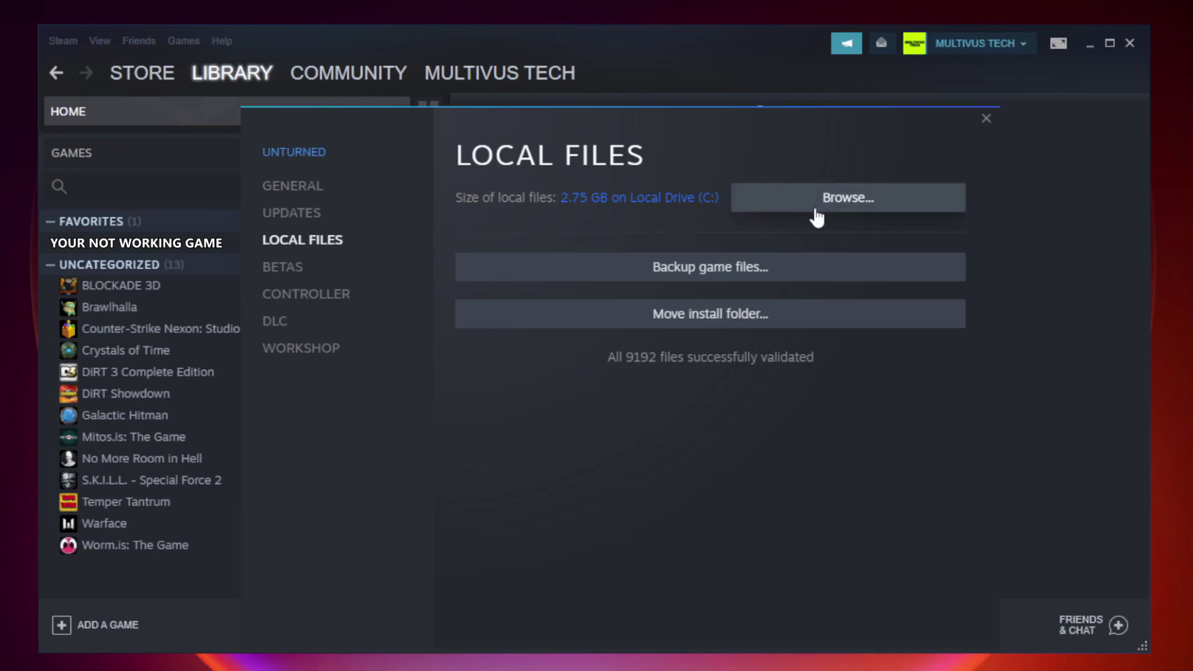
- Browse to the game's local install folder and open the properties of the YOUR NOT WORKING GAME shortcut
{"action": "left_click", "coordinate": [853, 214]}
{"action": "left_click_drag", "start_coordinate": [1144, 325], "coordinate": [1147, 435]}
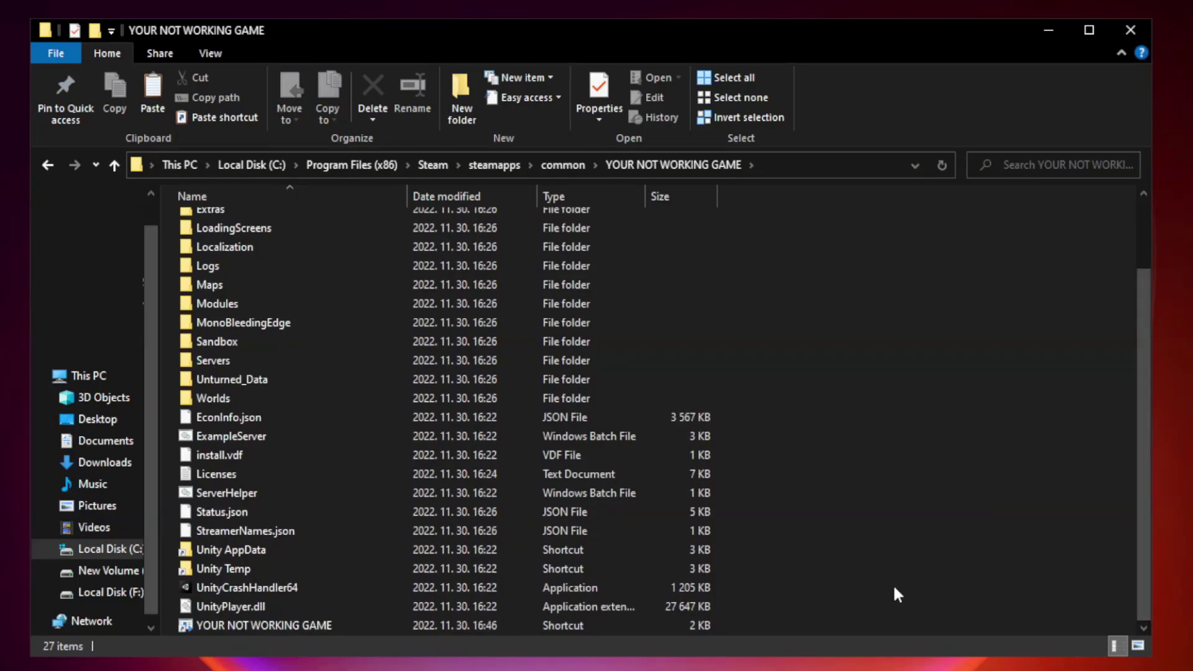
{"action": "left_click", "coordinate": [432, 626]}
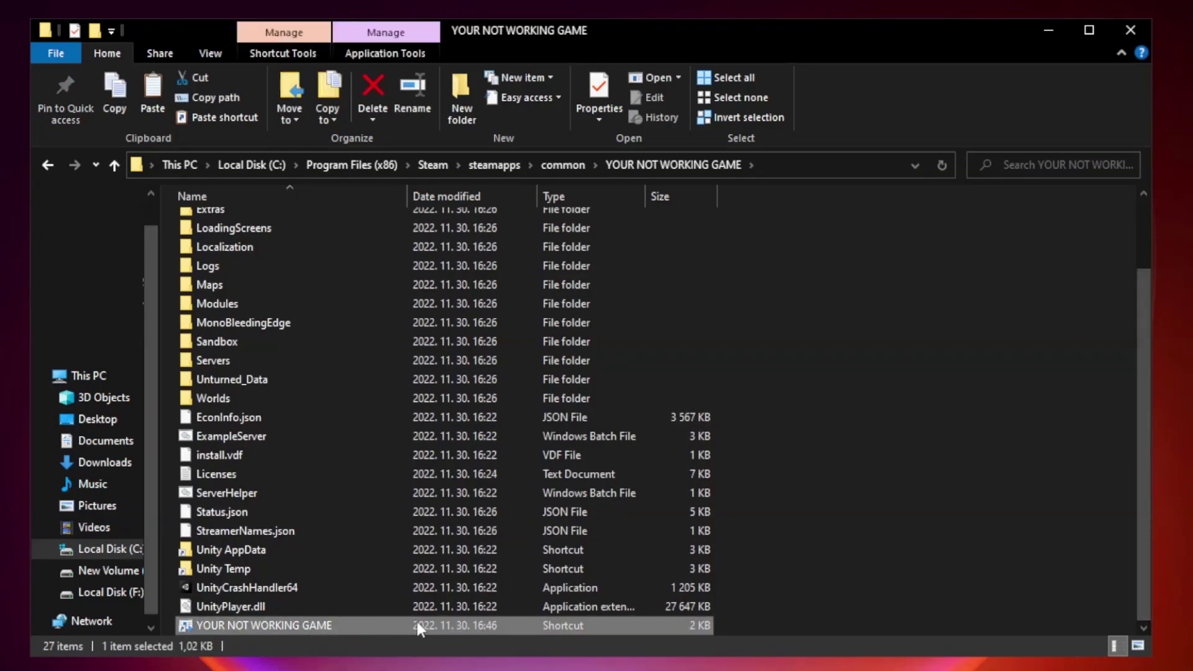
{"action": "right_click", "coordinate": [404, 625]}
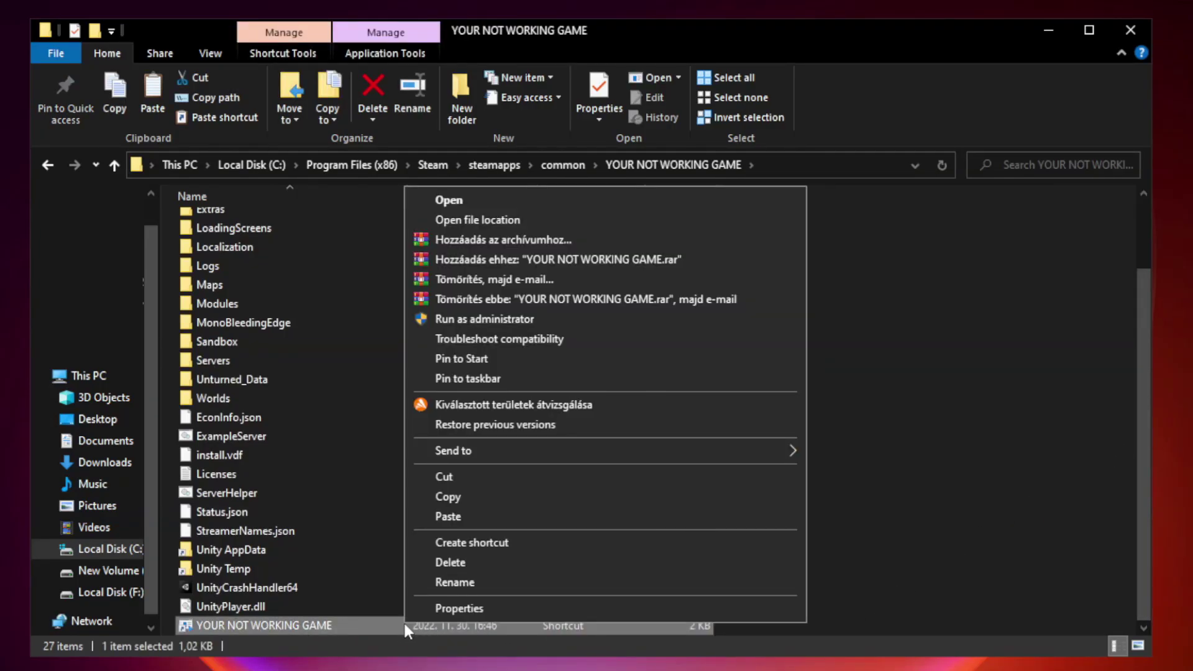
{"action": "left_click", "coordinate": [600, 609]}
{"action": "left_click_drag", "start_coordinate": [594, 328], "coordinate": [592, 135]}
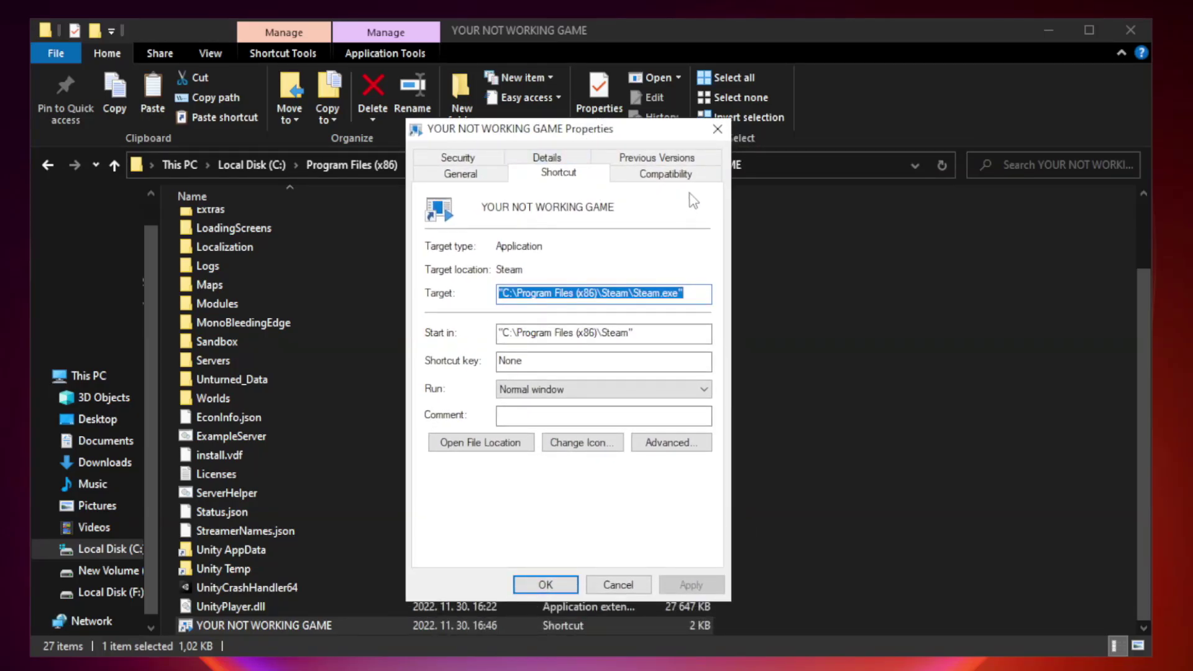
- Apply Windows 8 compatibility mode, disabled fullscreen optimizations and running as administrator to the game shortcut, then close its properties and the folder
{"action": "left_click", "coordinate": [661, 179]}
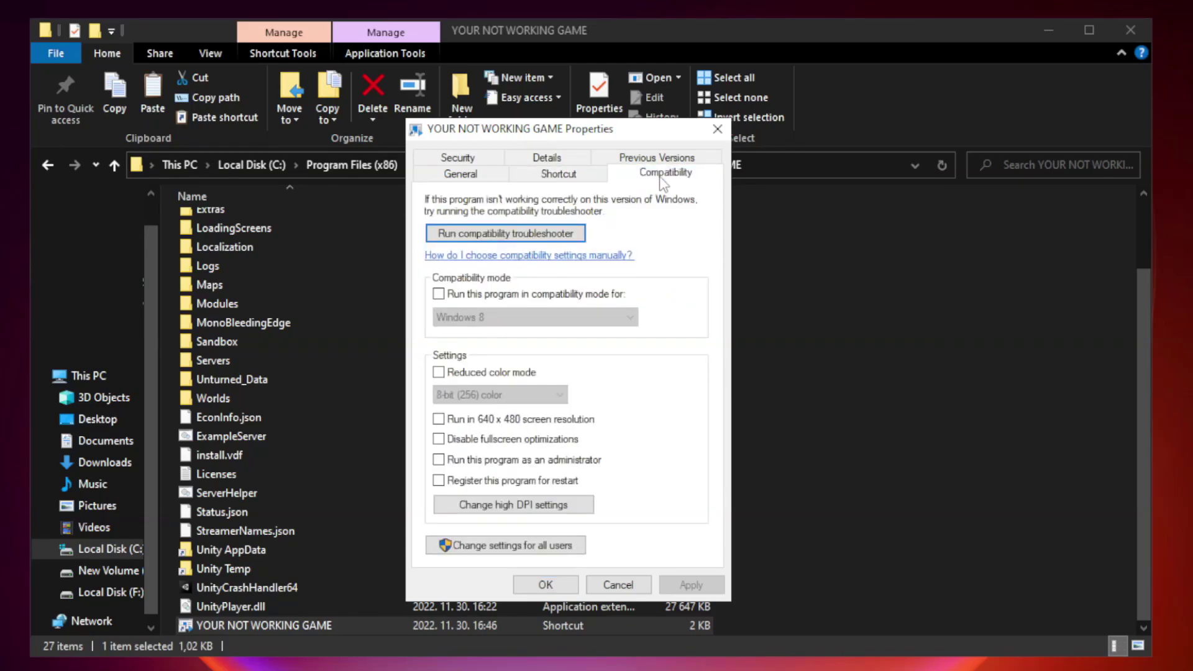
{"action": "left_click", "coordinate": [473, 295]}
{"action": "left_click", "coordinate": [507, 311]}
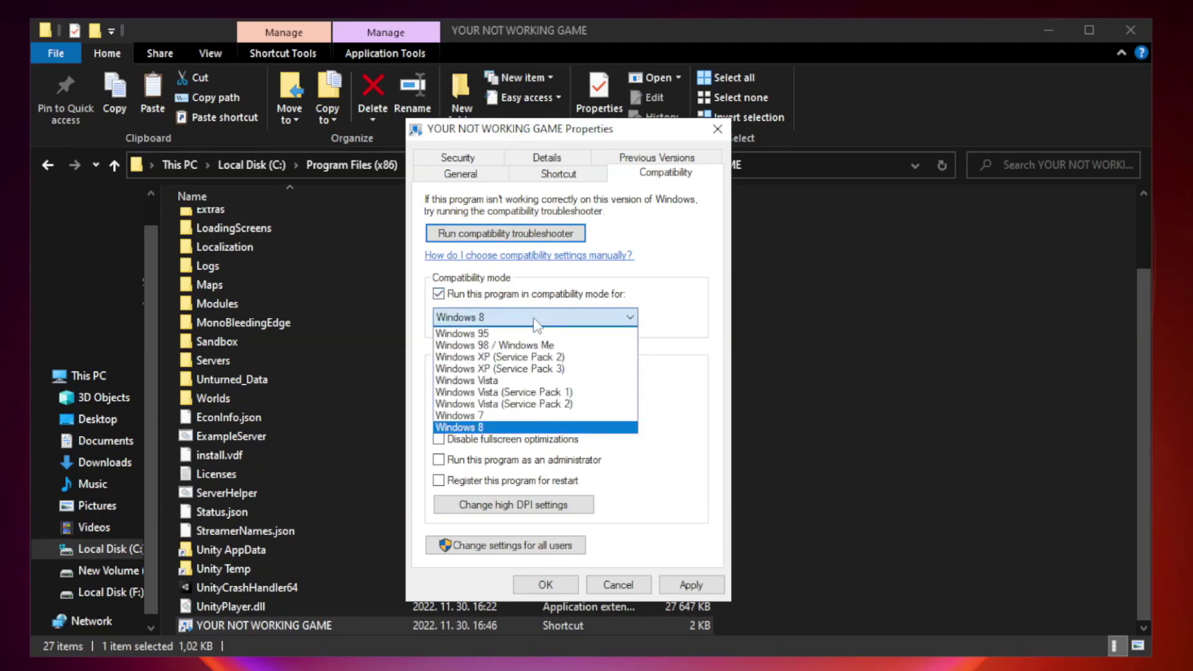
{"action": "left_click", "coordinate": [504, 428]}
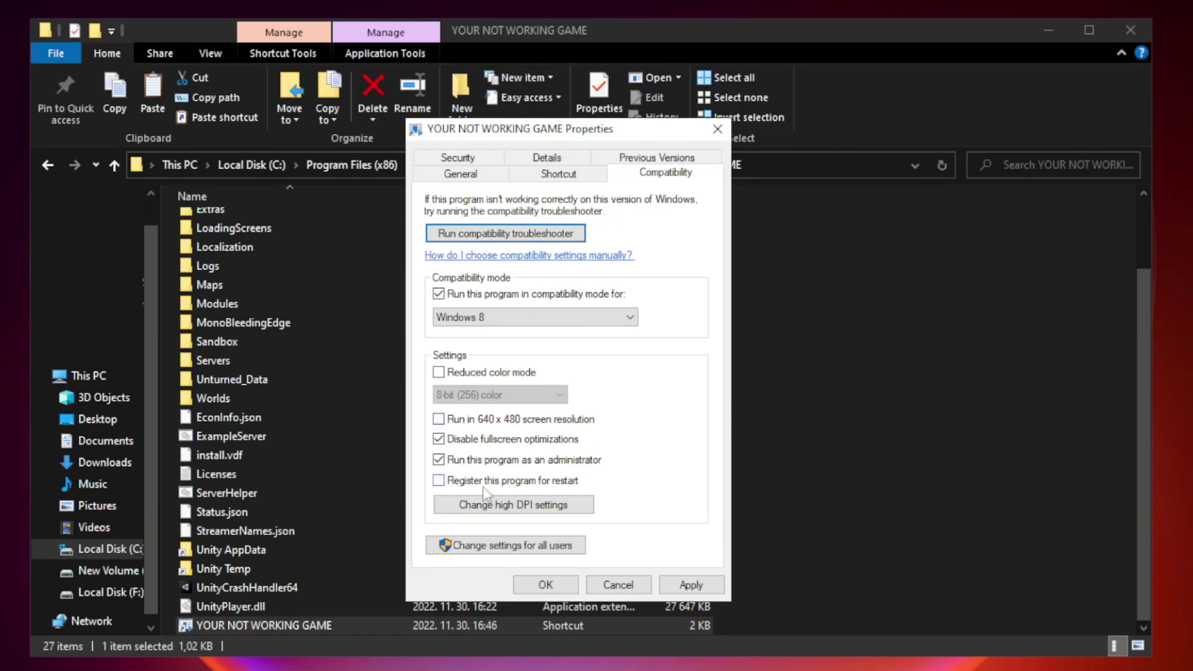
{"action": "left_click", "coordinate": [687, 589]}
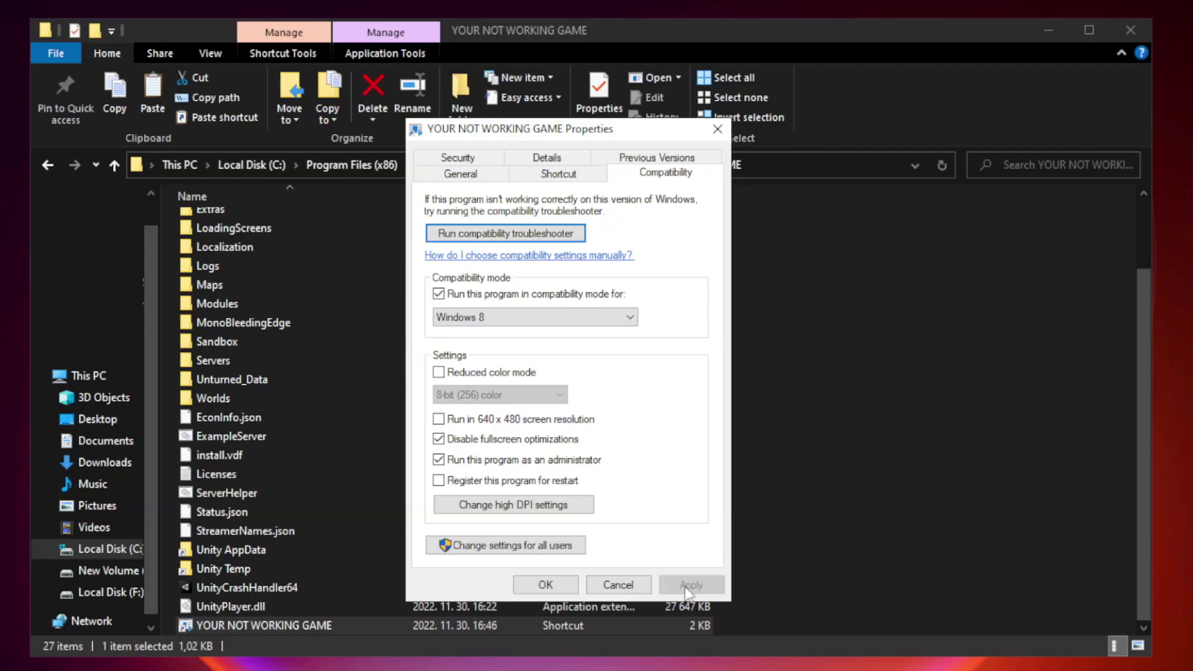
{"action": "left_click", "coordinate": [544, 585]}
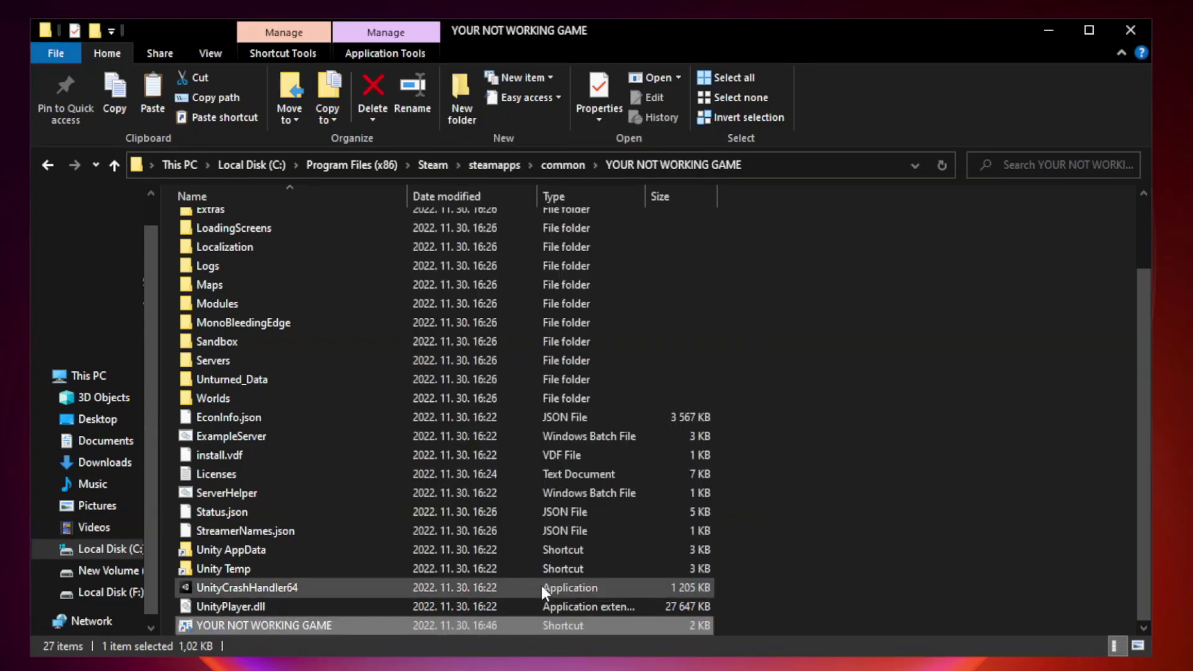
{"action": "left_click", "coordinate": [1129, 31]}
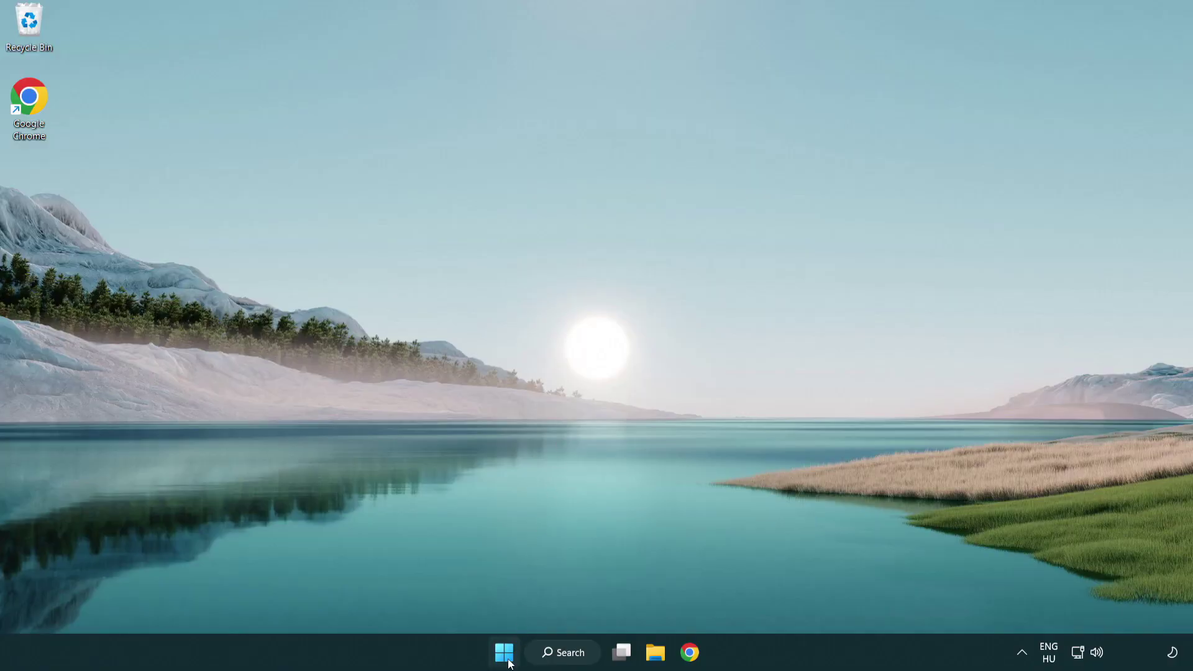
- In Task Manager, disable the startup apps Terminal, Phone Link, Cortana and Windows Security notification, then close Task Manager
{"action": "right_click", "coordinate": [504, 656]}
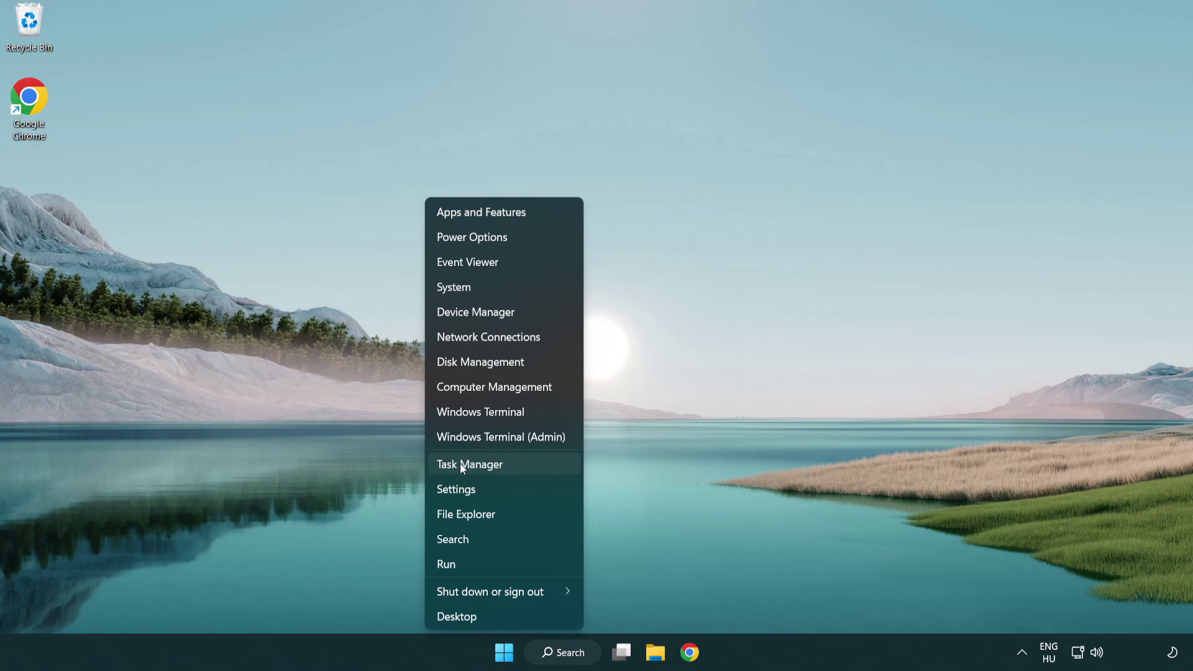
{"action": "left_click", "coordinate": [527, 466]}
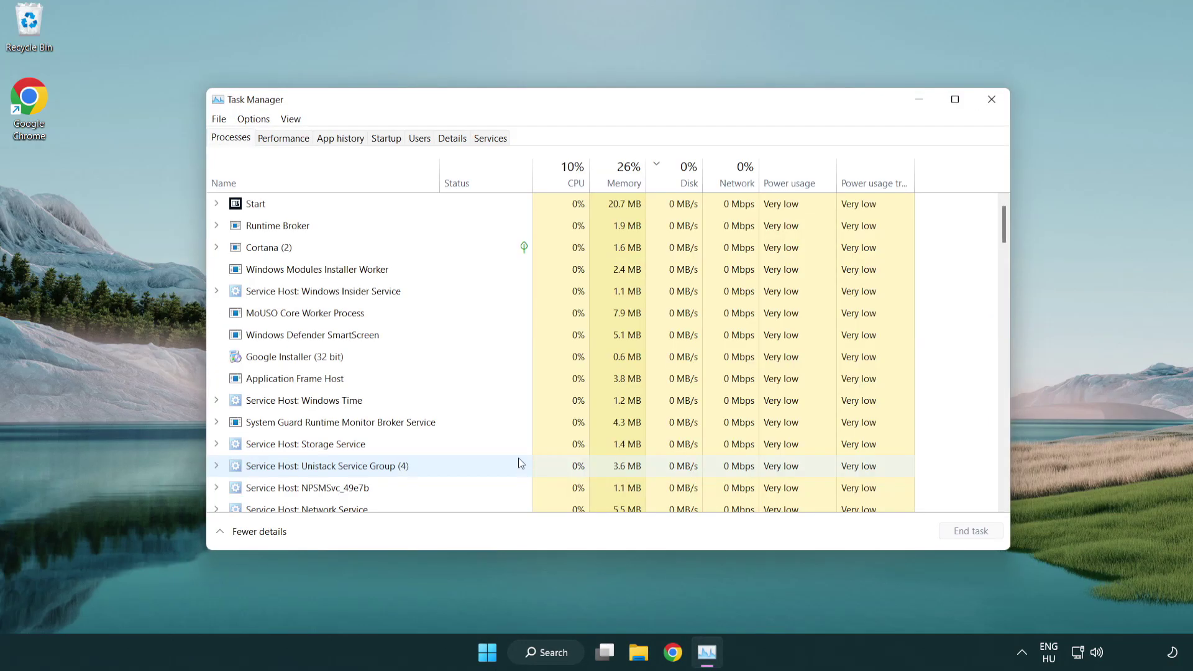
{"action": "left_click", "coordinate": [389, 139]}
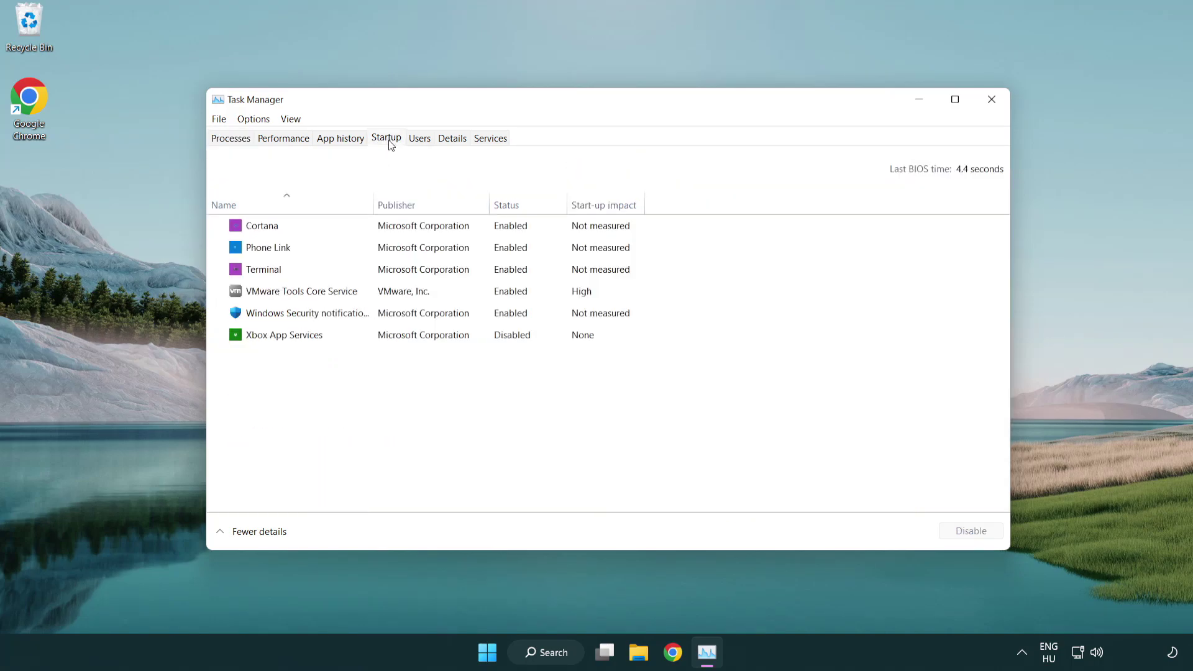
{"action": "left_click", "coordinate": [390, 272]}
{"action": "left_click", "coordinate": [957, 530]}
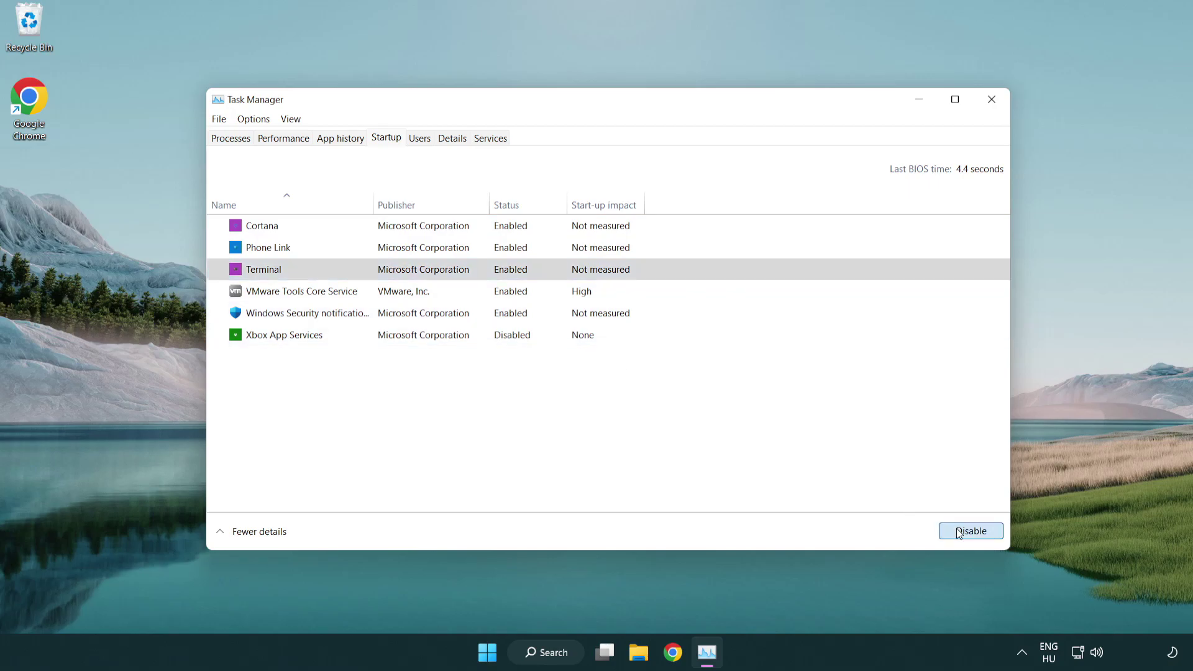
{"action": "left_click", "coordinate": [497, 251]}
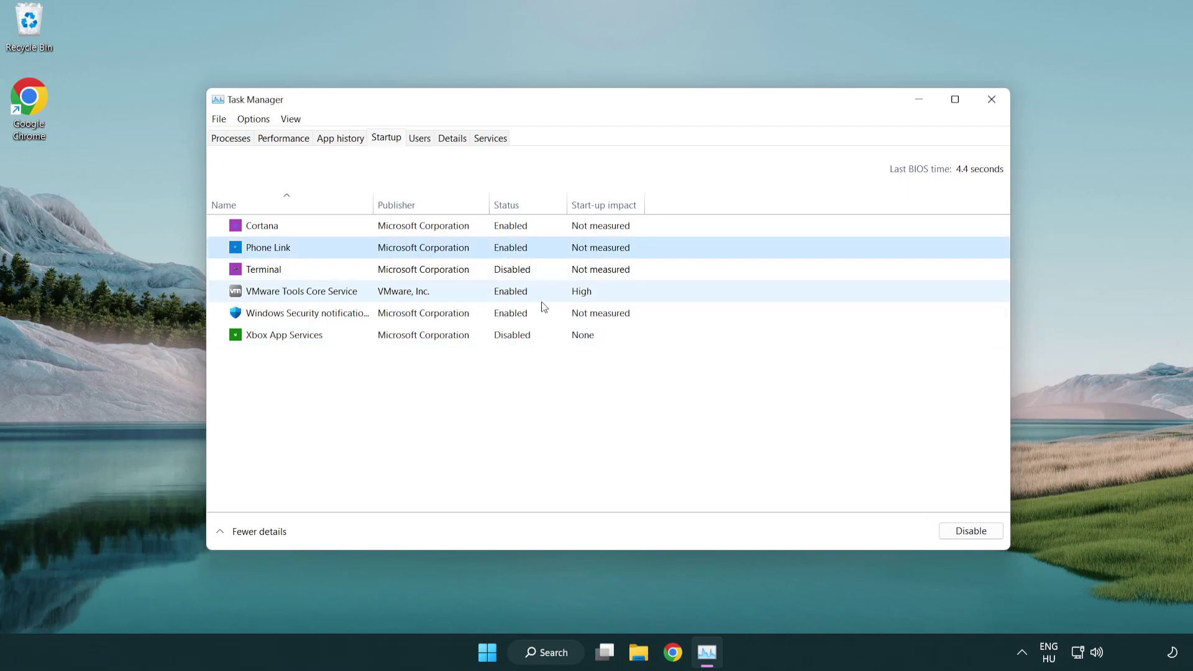
{"action": "left_click", "coordinate": [968, 531]}
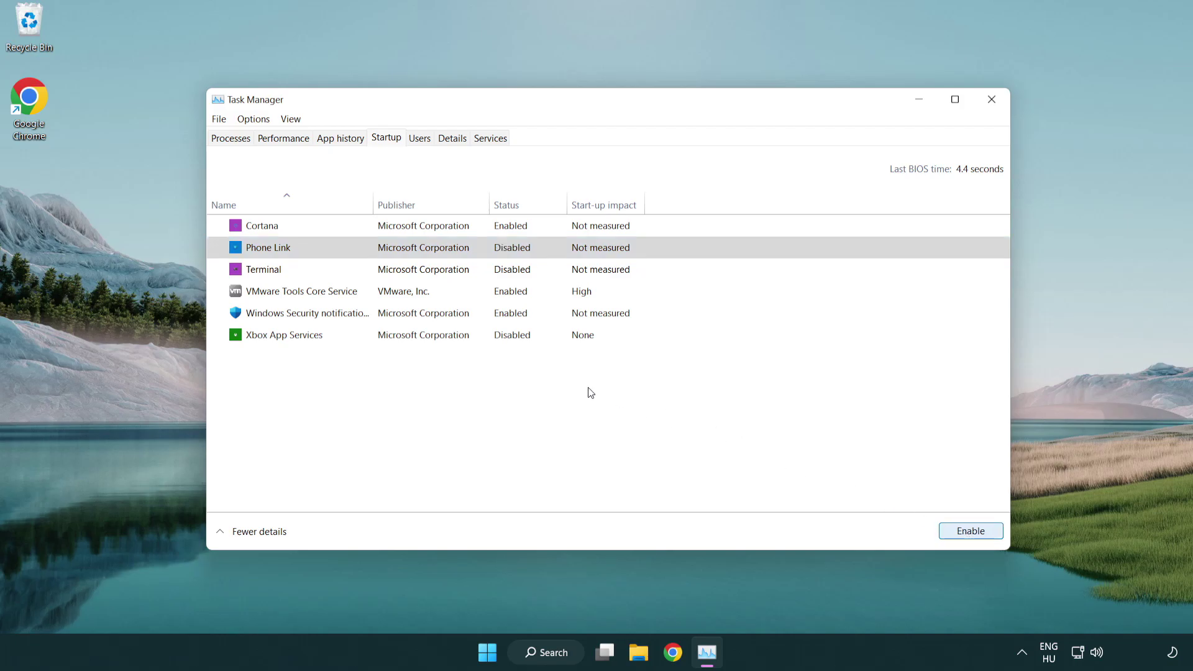
{"action": "left_click", "coordinate": [426, 232]}
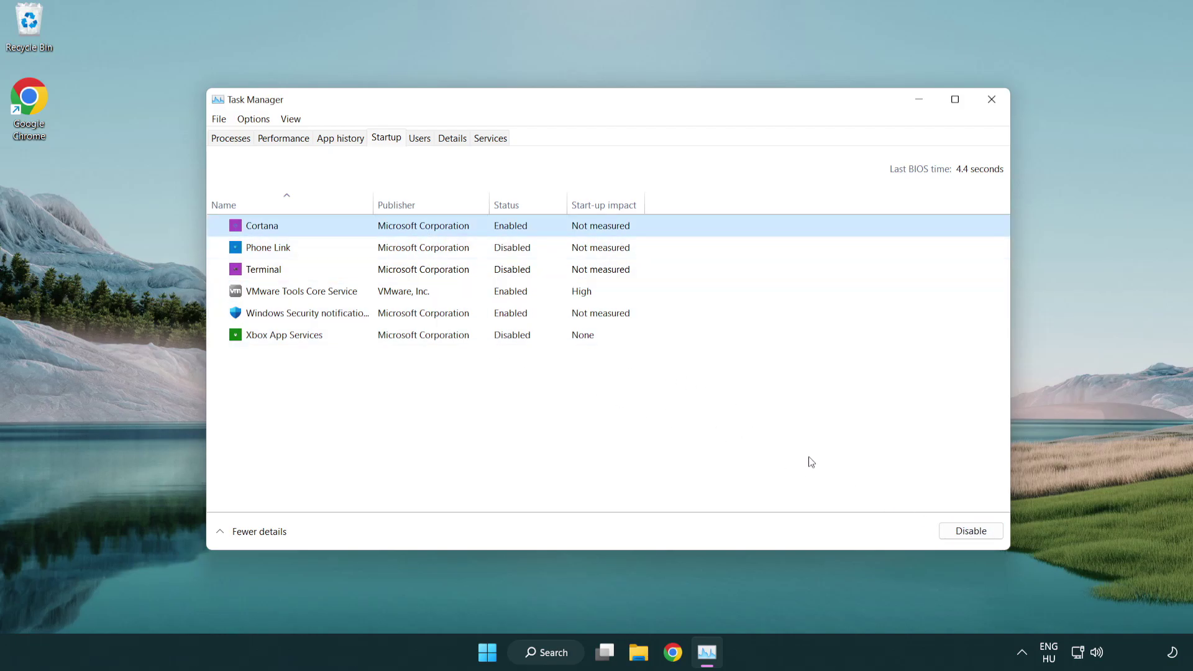
{"action": "left_click", "coordinate": [951, 529]}
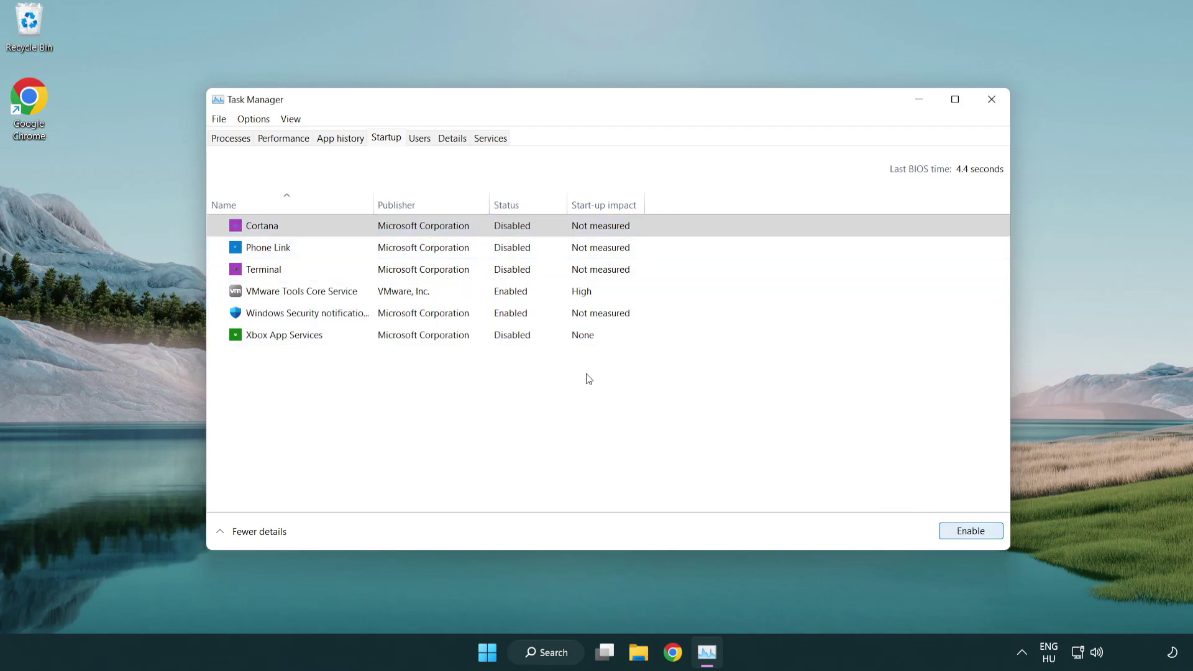
{"action": "left_click", "coordinate": [566, 321]}
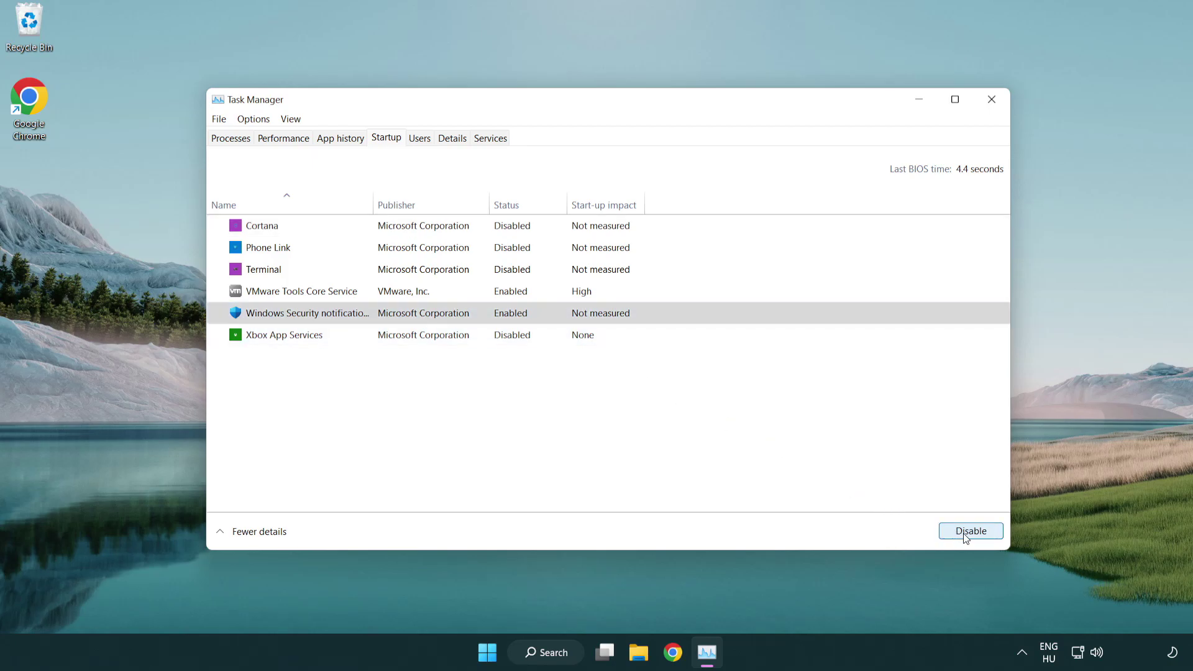
{"action": "left_click", "coordinate": [943, 529]}
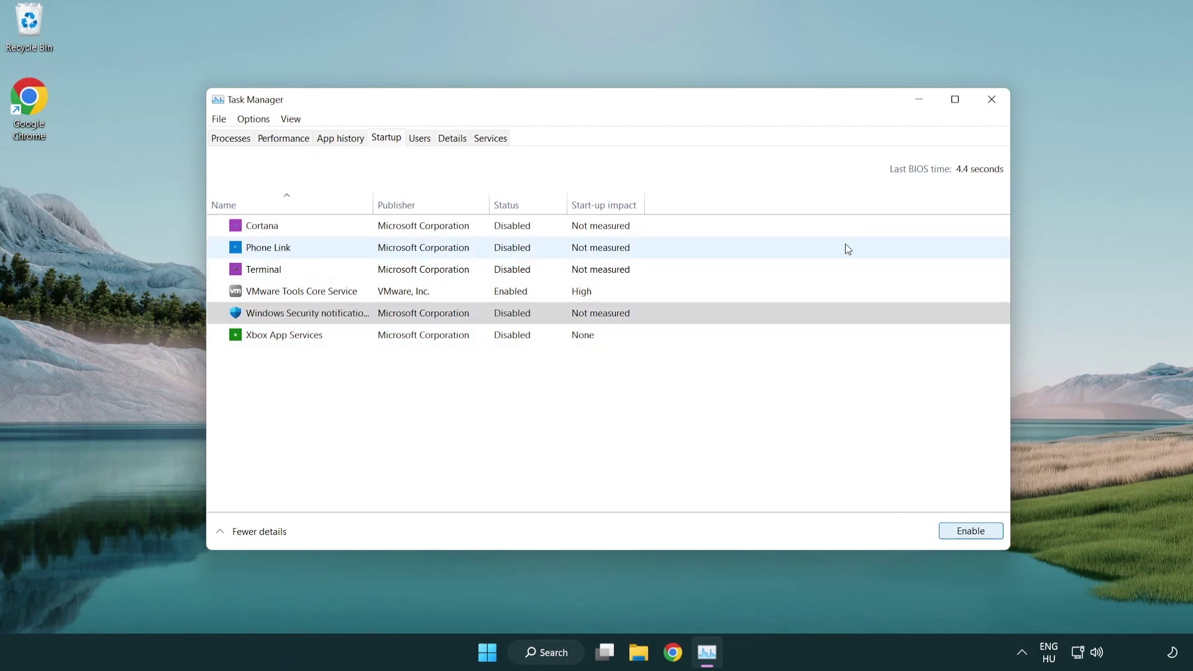
{"action": "left_click", "coordinate": [994, 105]}
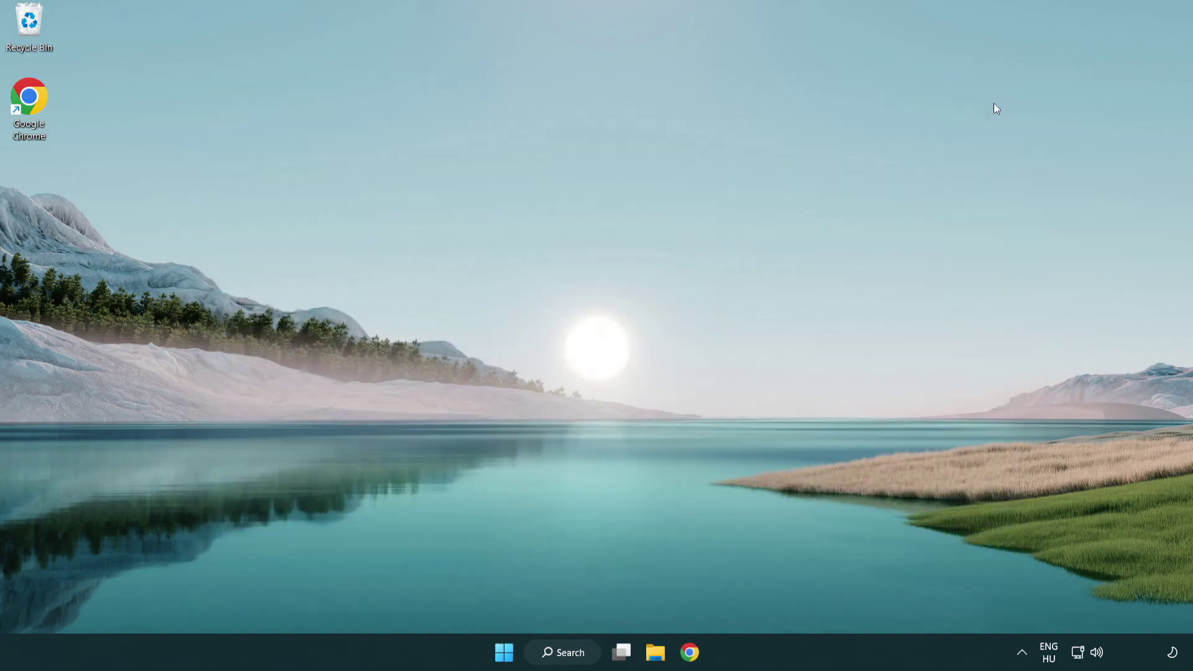
- In Google Chrome, download the English DirectX End-User Runtime Web Installer from the Microsoft page and run dxwebsetup.exe
{"action": "left_click", "coordinate": [690, 653]}
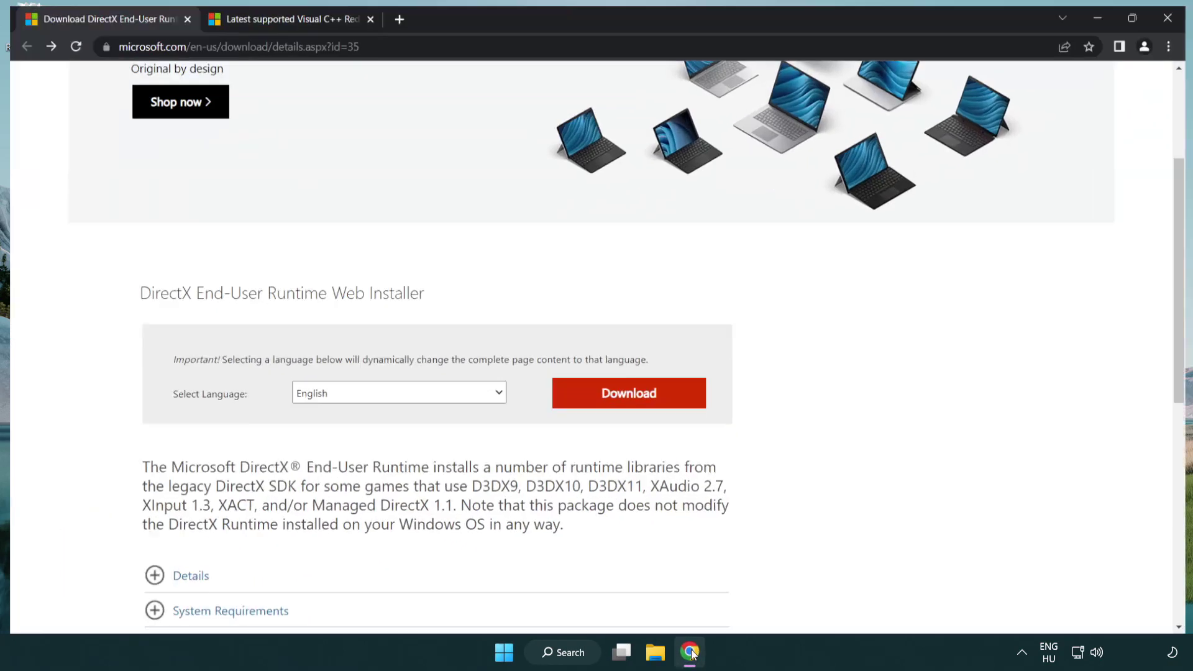
{"action": "scroll", "coordinate": [515, 553], "scroll_direction": "up", "scroll_amount": 3}
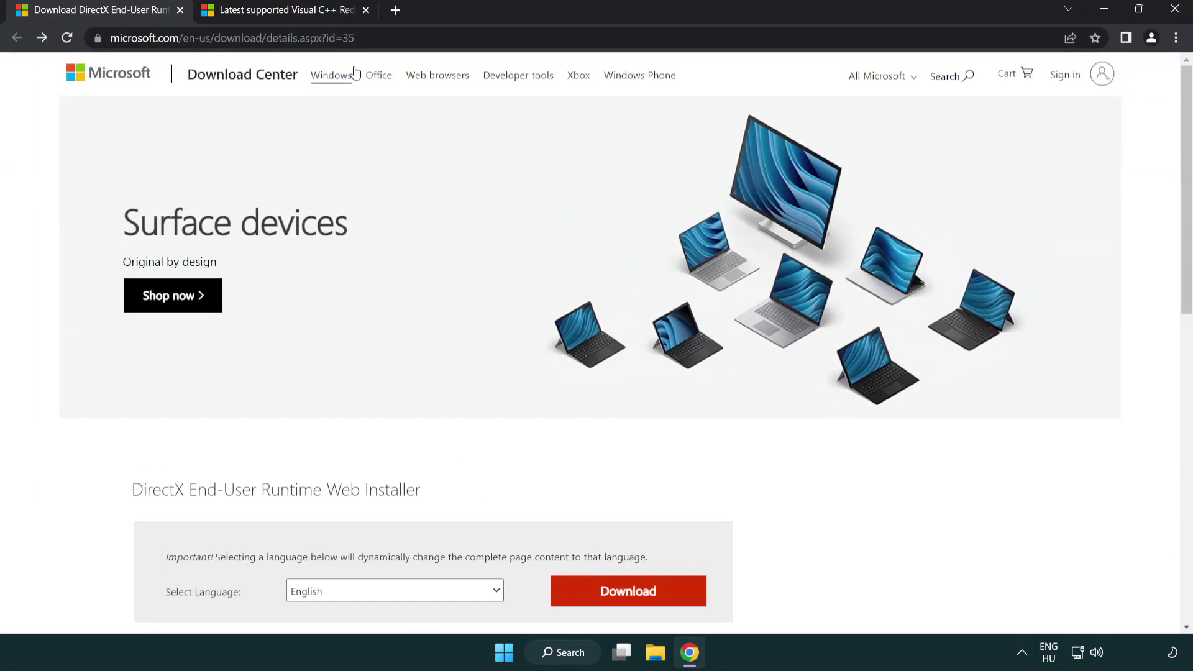
{"action": "left_click", "coordinate": [373, 36]}
{"action": "left_click", "coordinate": [1137, 271]}
{"action": "scroll", "coordinate": [932, 408], "scroll_direction": "down", "scroll_amount": 3}
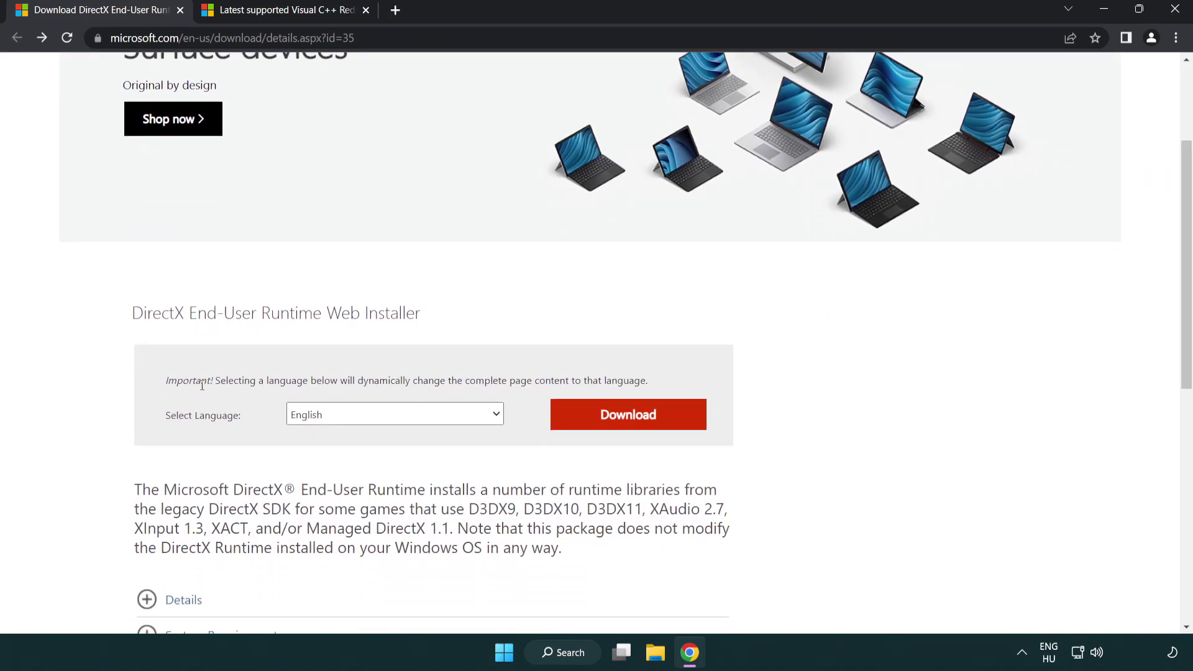
{"action": "left_click", "coordinate": [633, 427]}
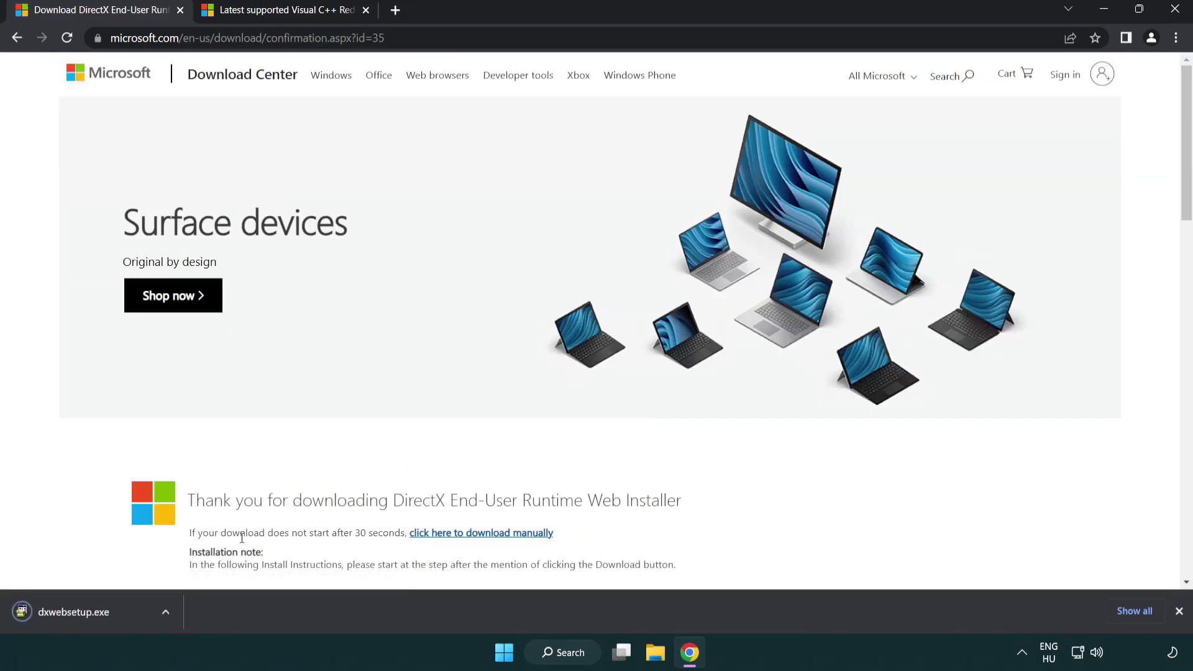
{"action": "left_click", "coordinate": [77, 614]}
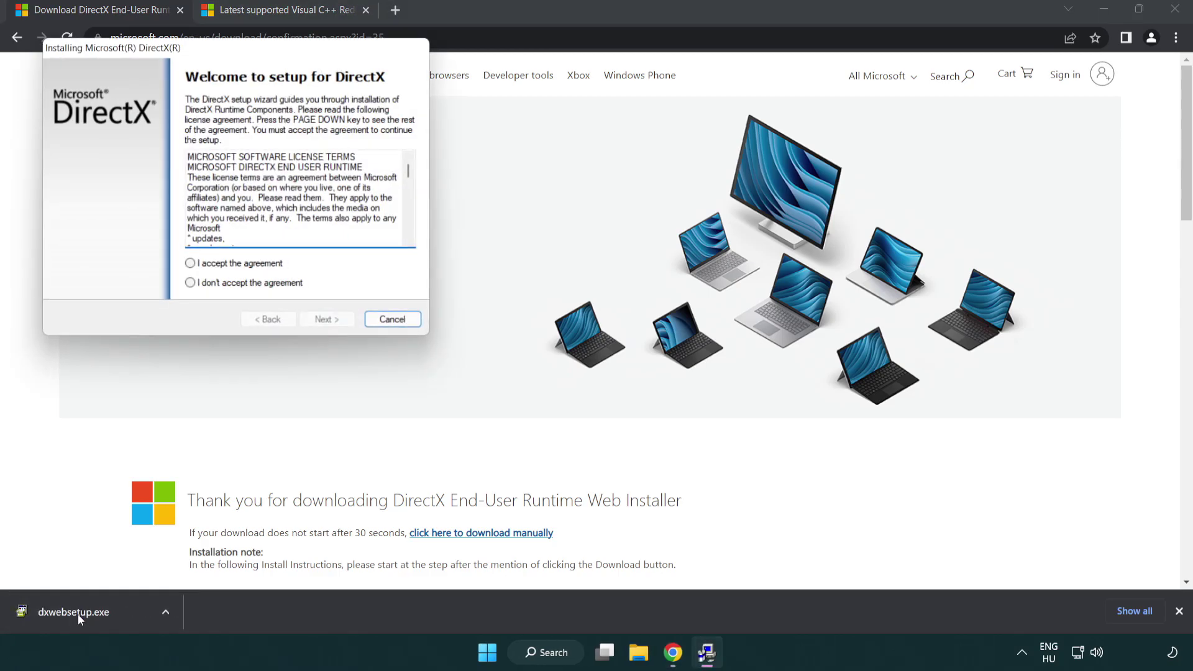
- Accept the DirectX license agreement, decline the Bing Bar, and complete the DirectX setup
{"action": "left_click_drag", "start_coordinate": [182, 56], "coordinate": [525, 186]}
{"action": "left_click_drag", "start_coordinate": [752, 303], "coordinate": [749, 366]}
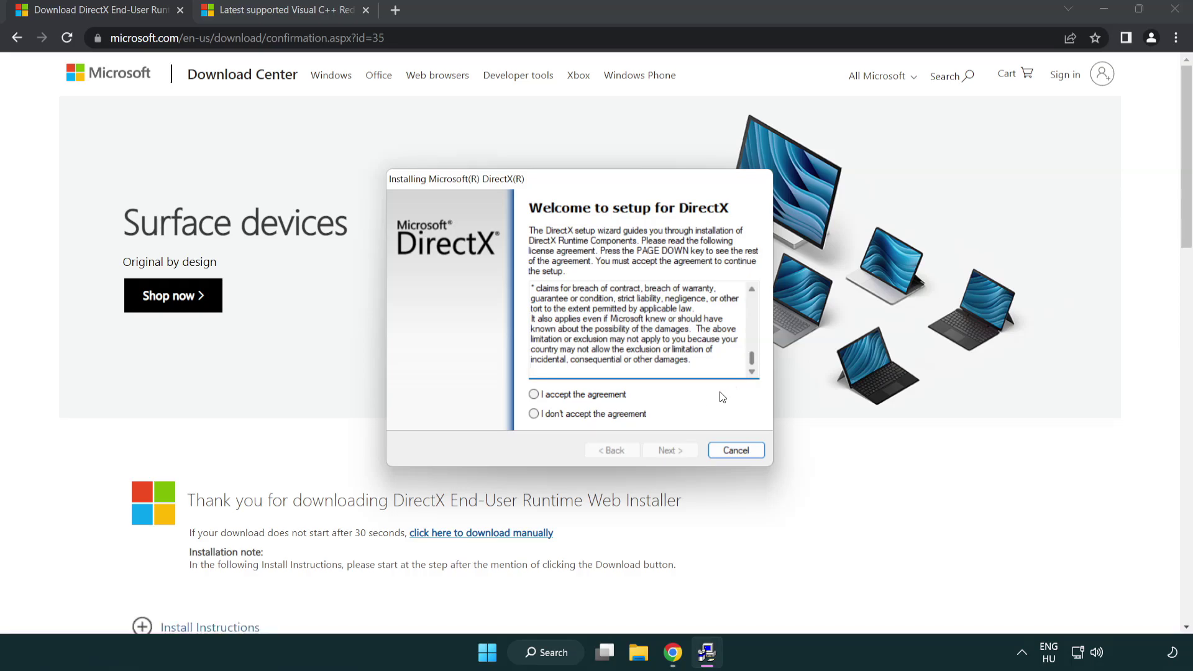
{"action": "left_click", "coordinate": [534, 395]}
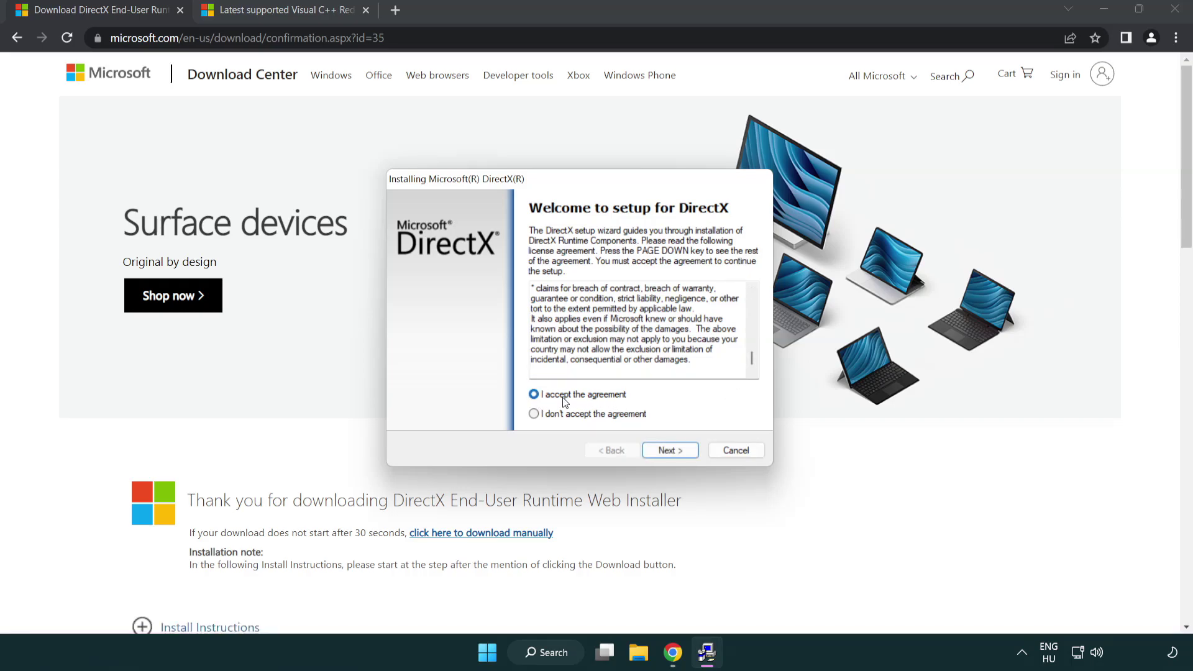
{"action": "left_click", "coordinate": [670, 452]}
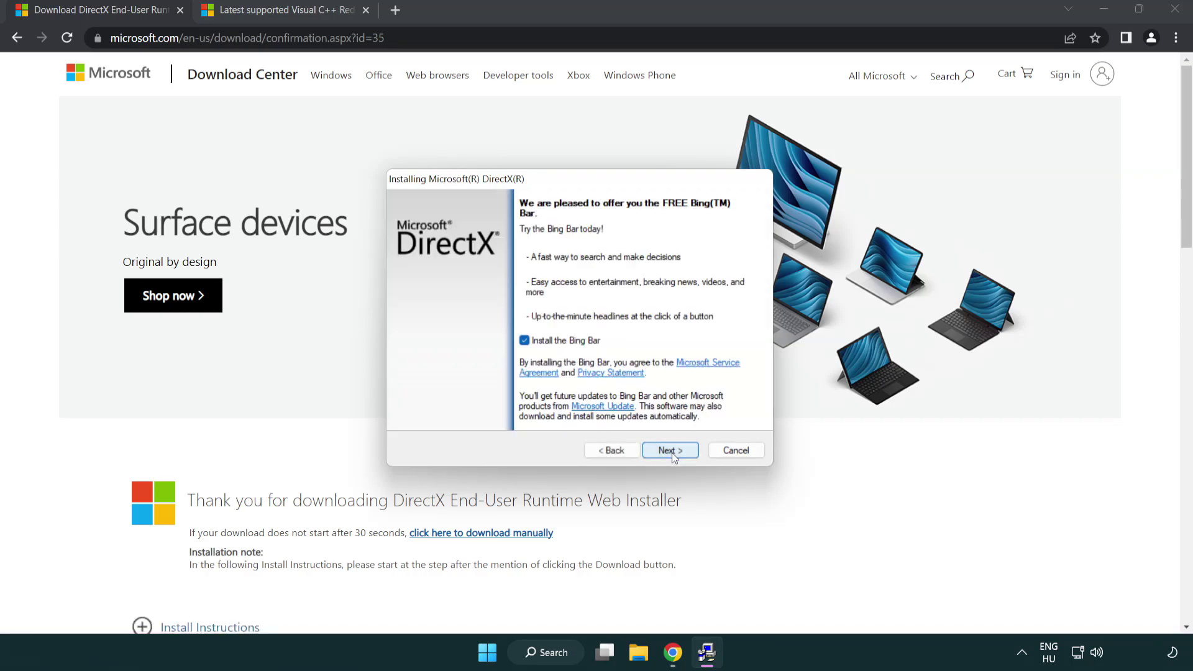
{"action": "left_click", "coordinate": [527, 344]}
{"action": "left_click", "coordinate": [670, 450]}
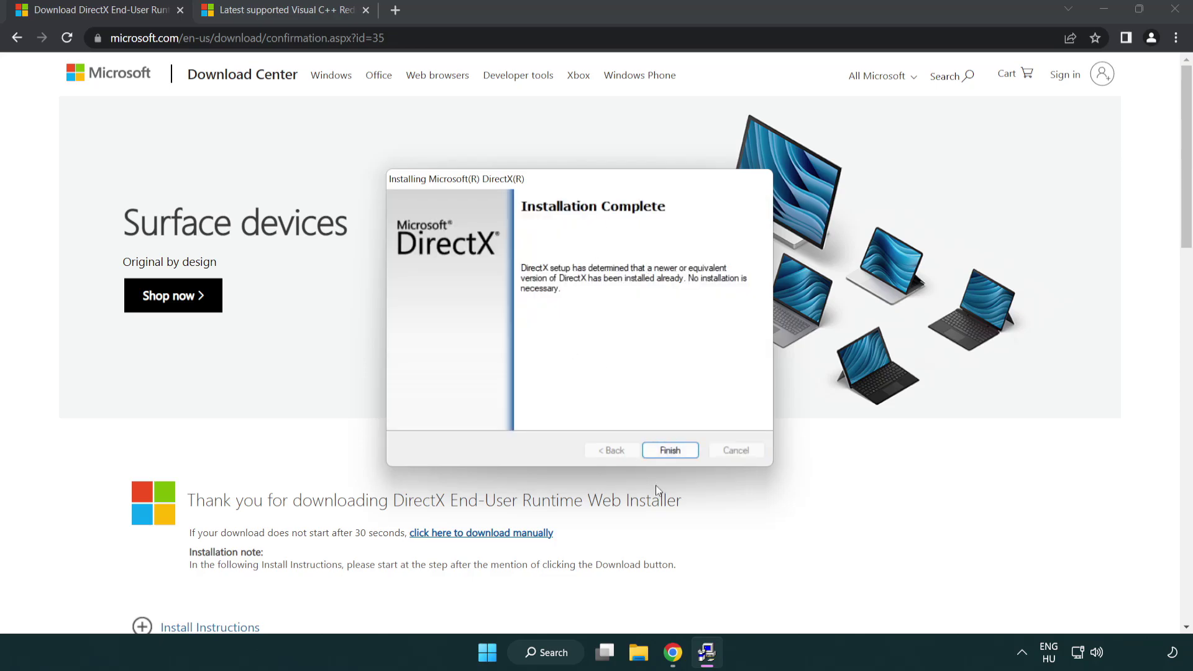
{"action": "left_click", "coordinate": [671, 448]}
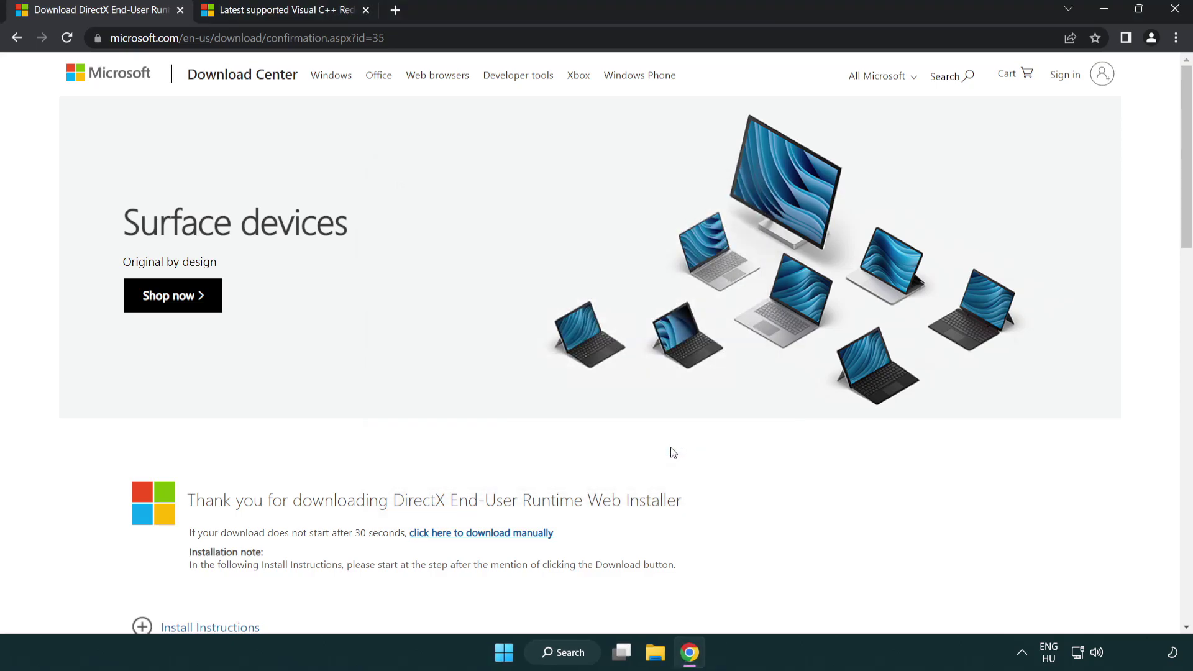
- Close the DirectX page and download the ARM64, X86 and X64 Visual C++ Redistributable packages for Visual Studio 2015–2022
{"action": "left_click", "coordinate": [180, 10]}
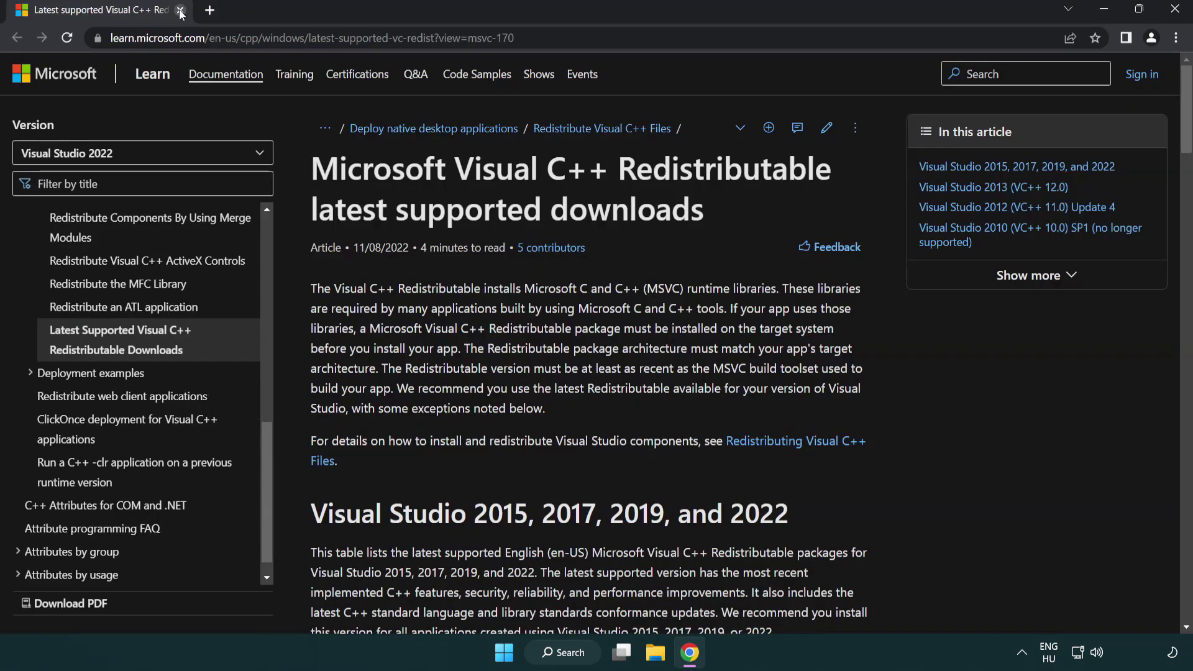
{"action": "left_click", "coordinate": [550, 42]}
{"action": "left_click", "coordinate": [614, 205]}
{"action": "scroll", "coordinate": [614, 204], "scroll_direction": "down", "scroll_amount": 5}
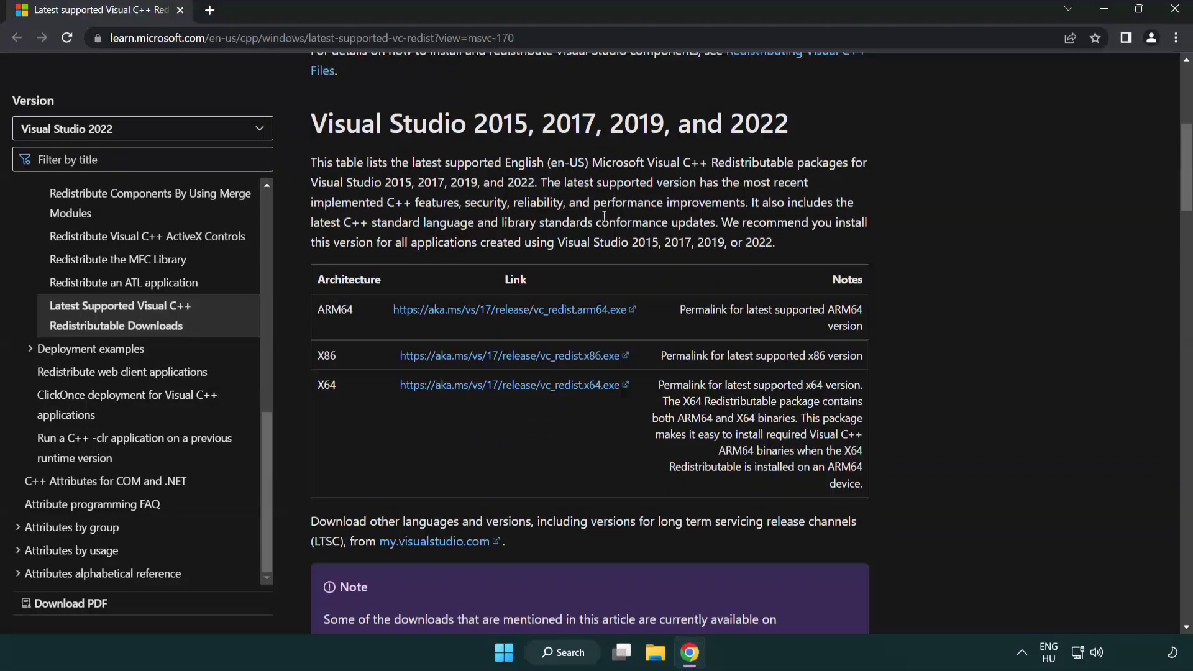
{"action": "left_click", "coordinate": [578, 309]}
{"action": "left_click", "coordinate": [493, 355]}
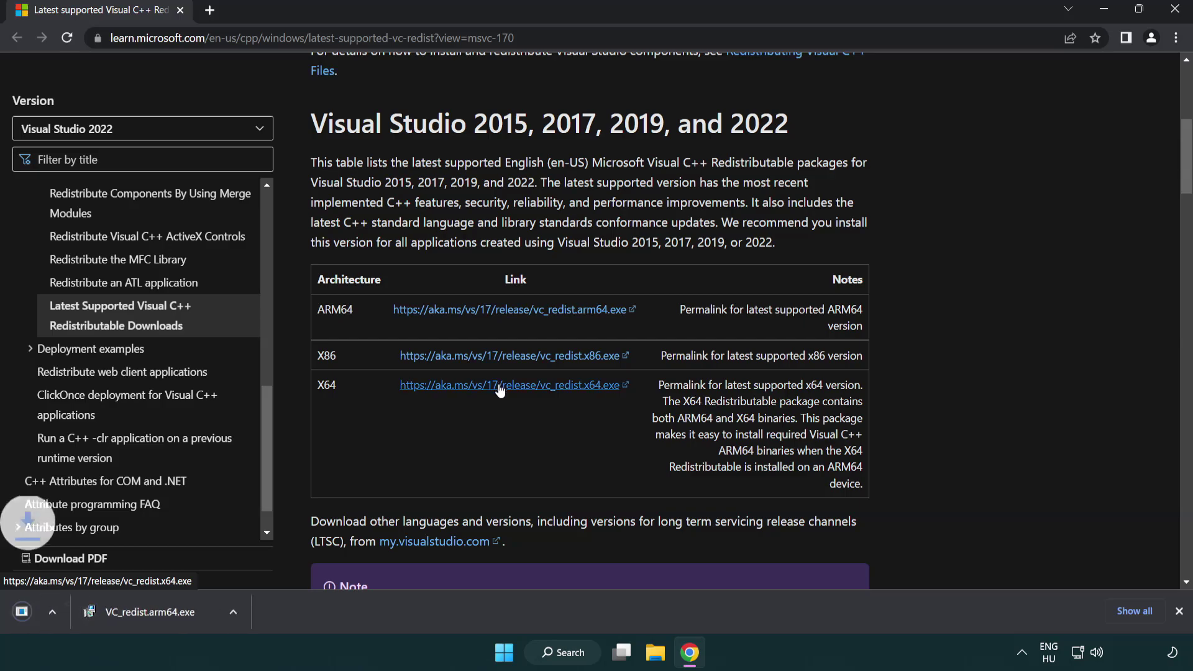
{"action": "left_click", "coordinate": [500, 387]}
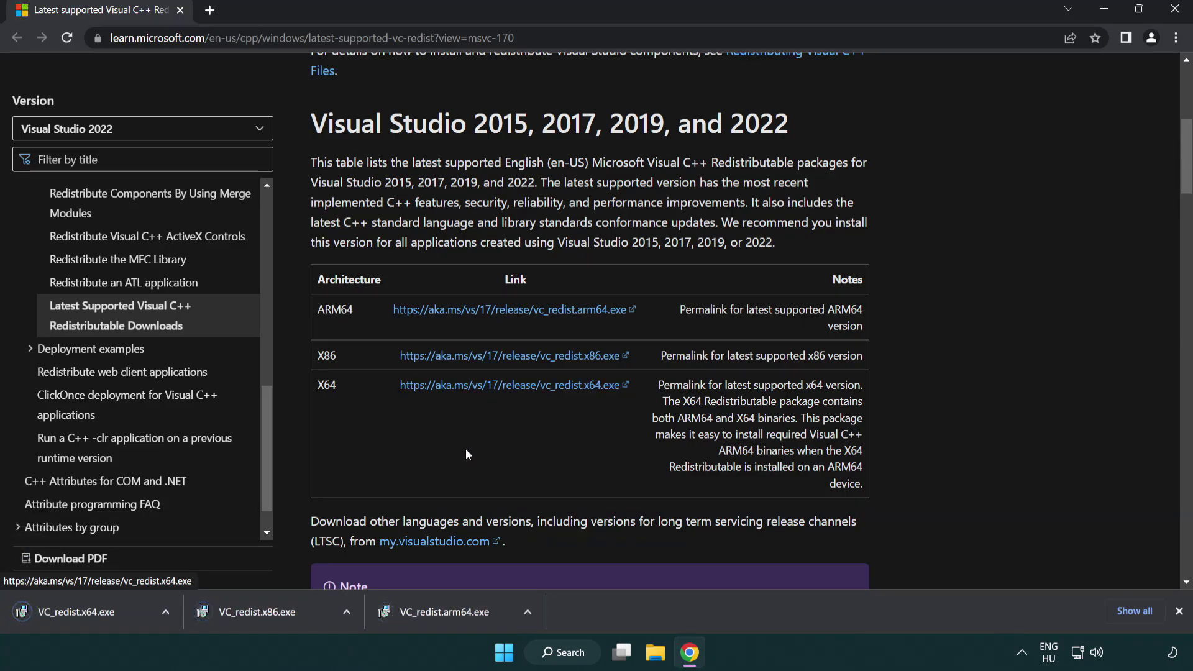
- Try to install VC_redist.arm64.exe, agreeing to its license terms, then close the setup
{"action": "left_click", "coordinate": [456, 621]}
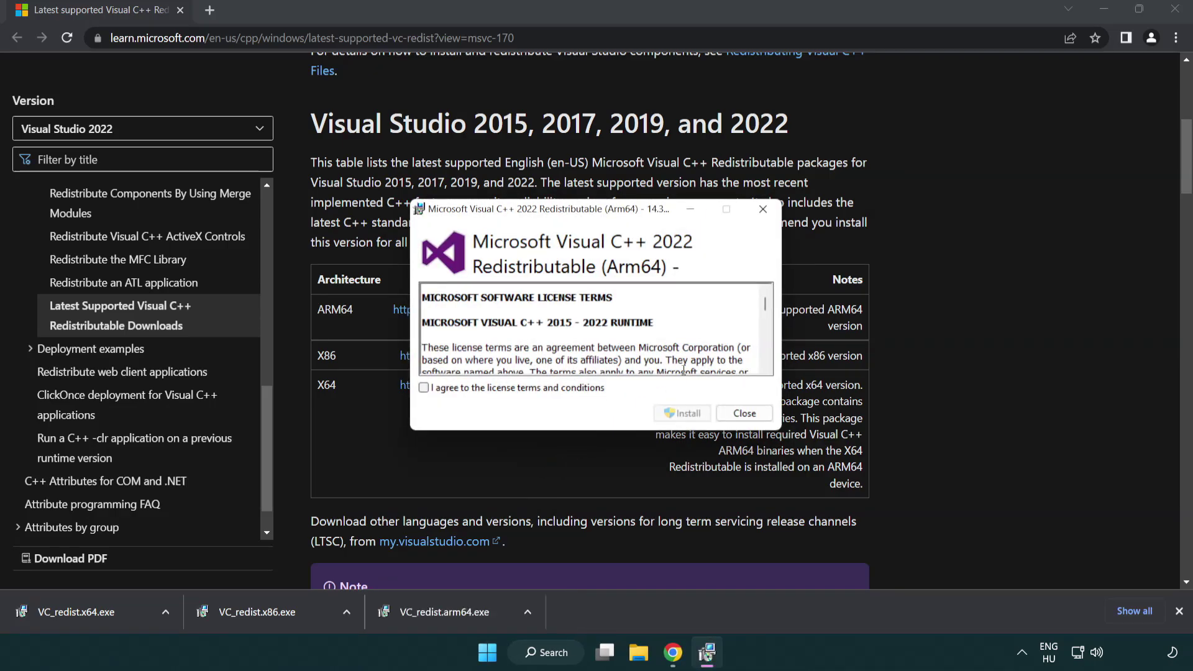
{"action": "left_click_drag", "start_coordinate": [765, 304], "coordinate": [774, 355]}
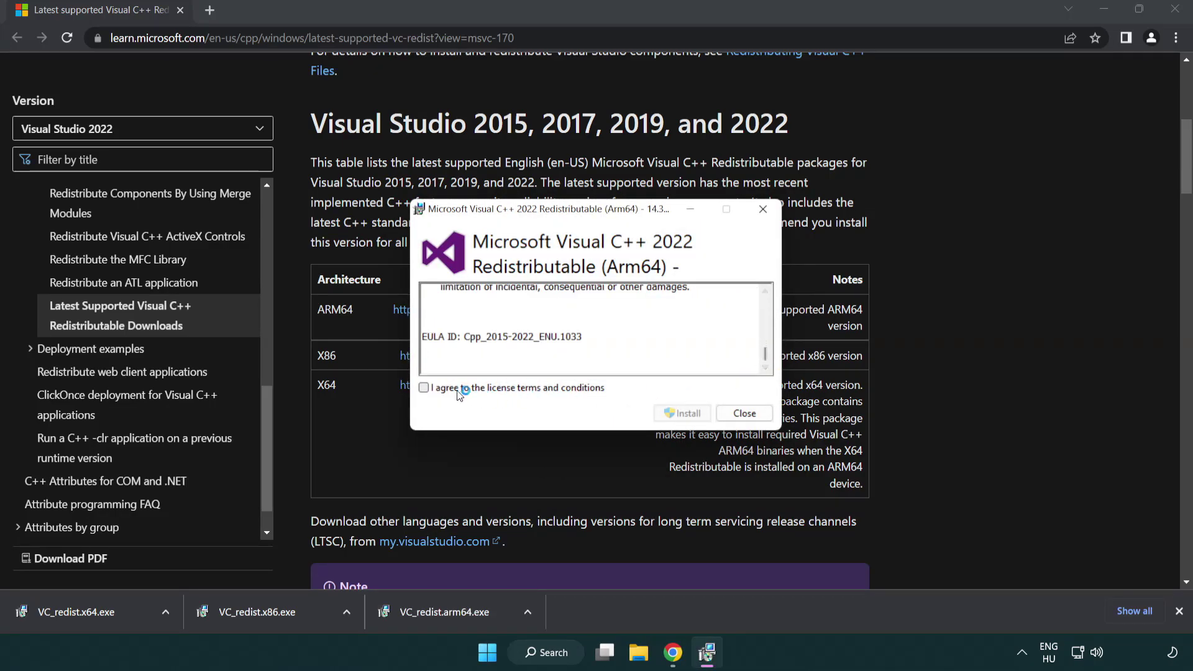
{"action": "left_click", "coordinate": [428, 389]}
{"action": "left_click", "coordinate": [664, 413]}
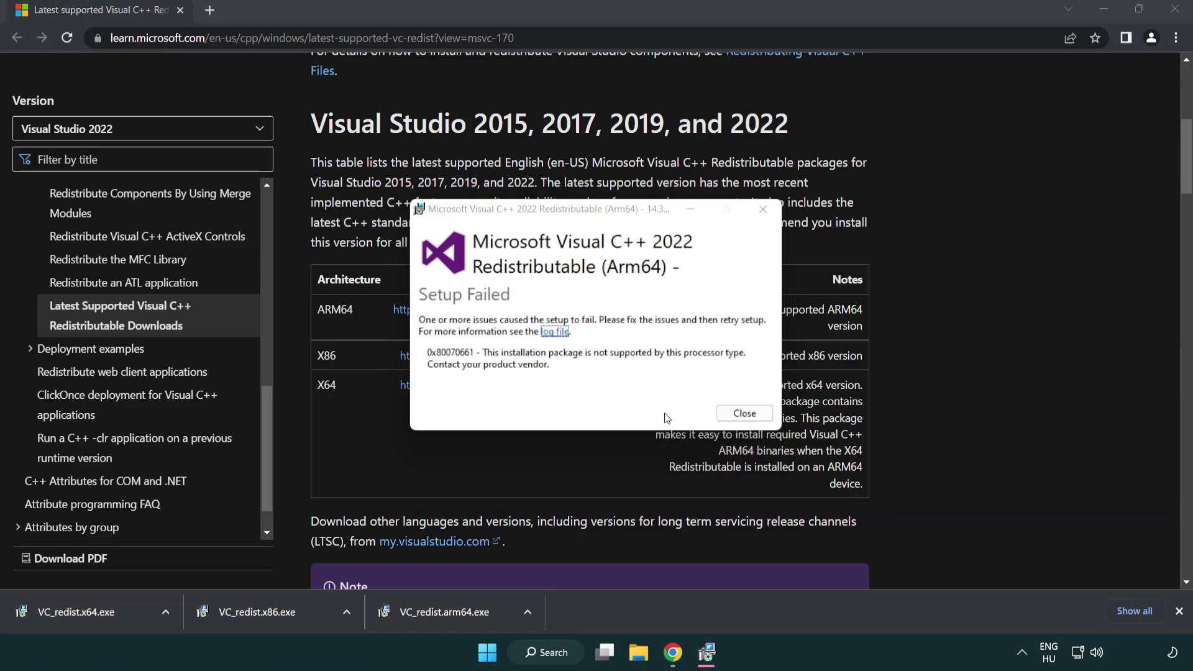
{"action": "left_click", "coordinate": [744, 414]}
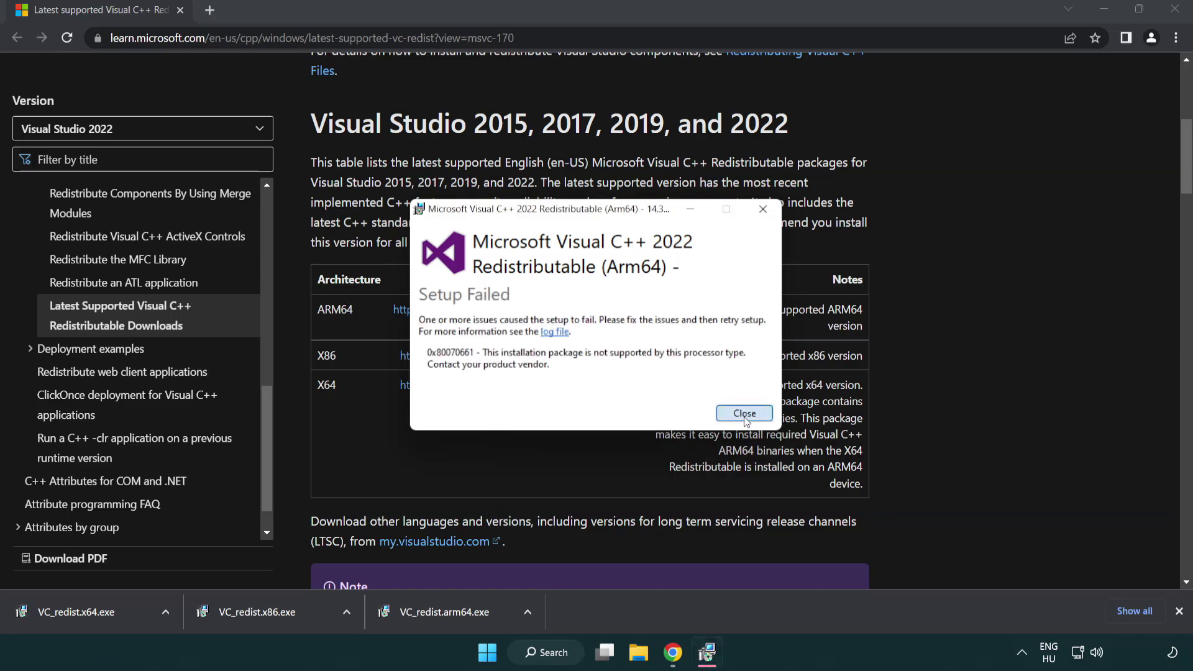
- Install VC_redist.x86.exe and VC_redist.x64.exe without restarting the computer, then close the browser
{"action": "left_click", "coordinate": [268, 621]}
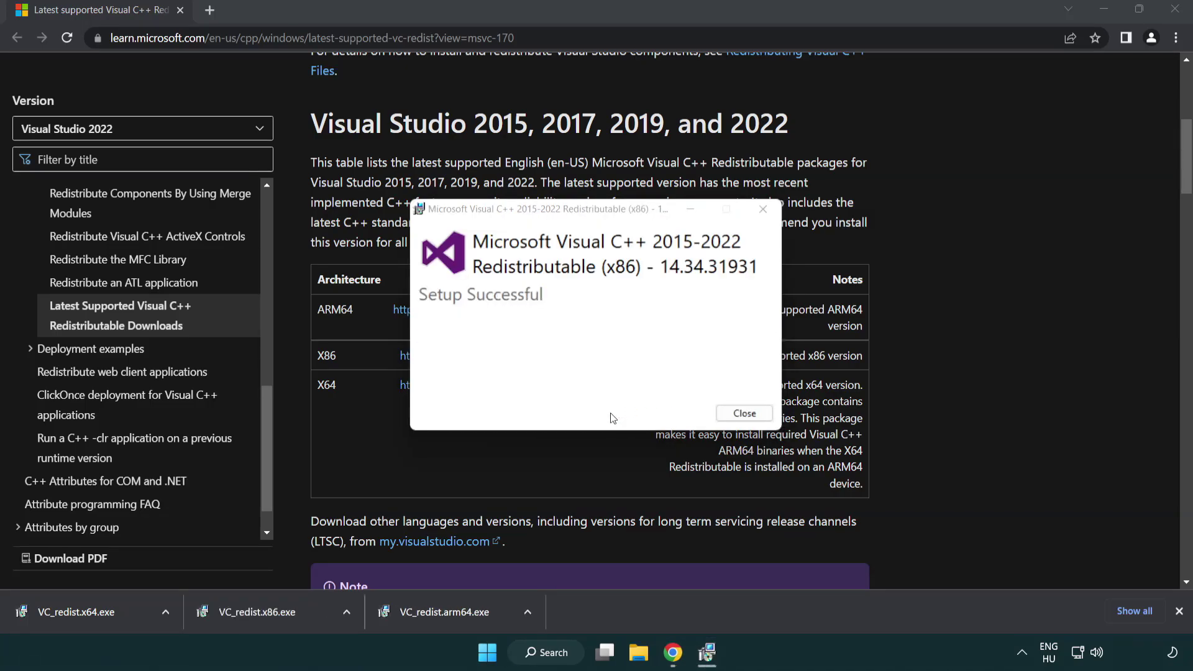
{"action": "left_click", "coordinate": [744, 413]}
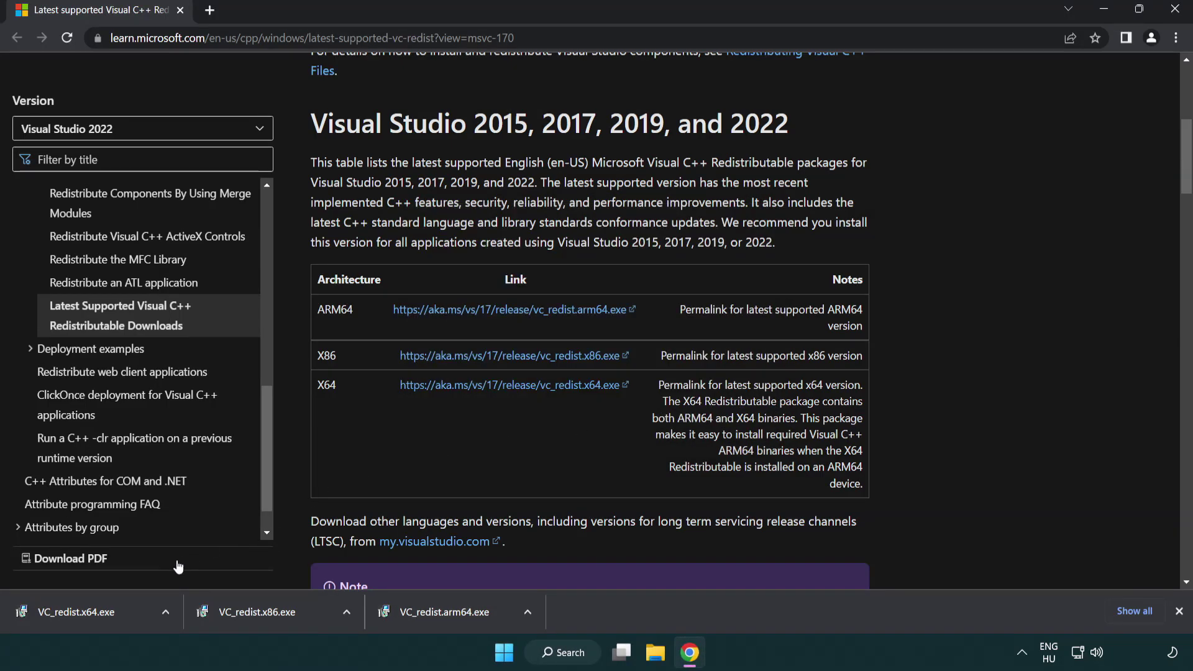
{"action": "left_click", "coordinate": [89, 612]}
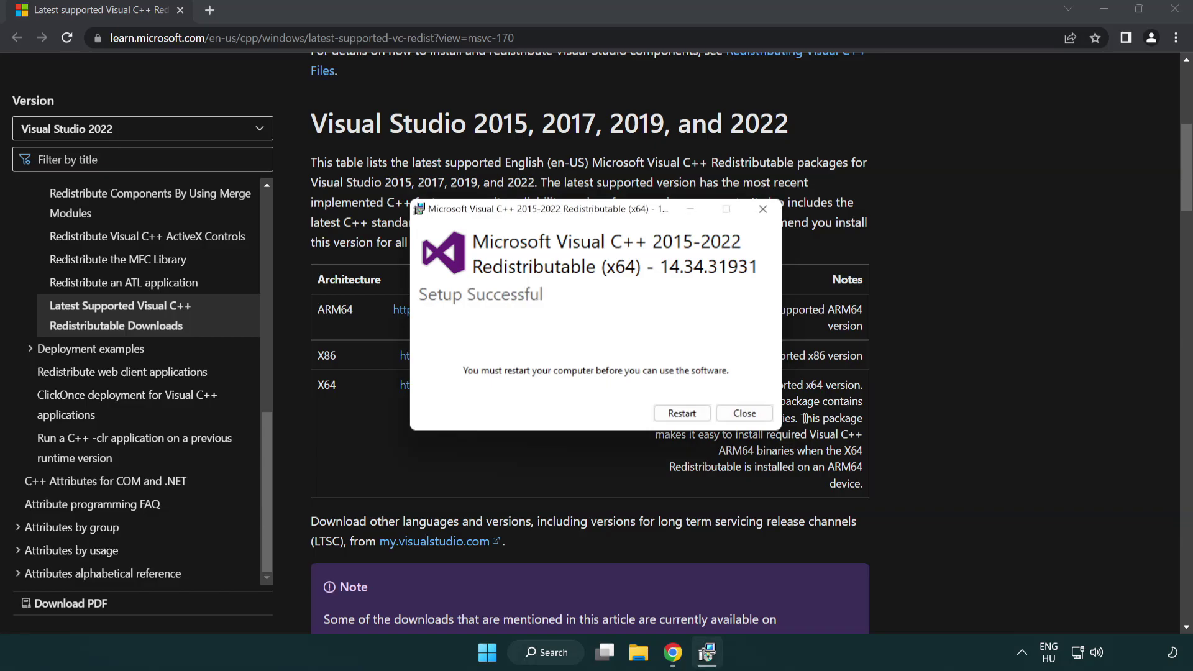
{"action": "left_click", "coordinate": [744, 414]}
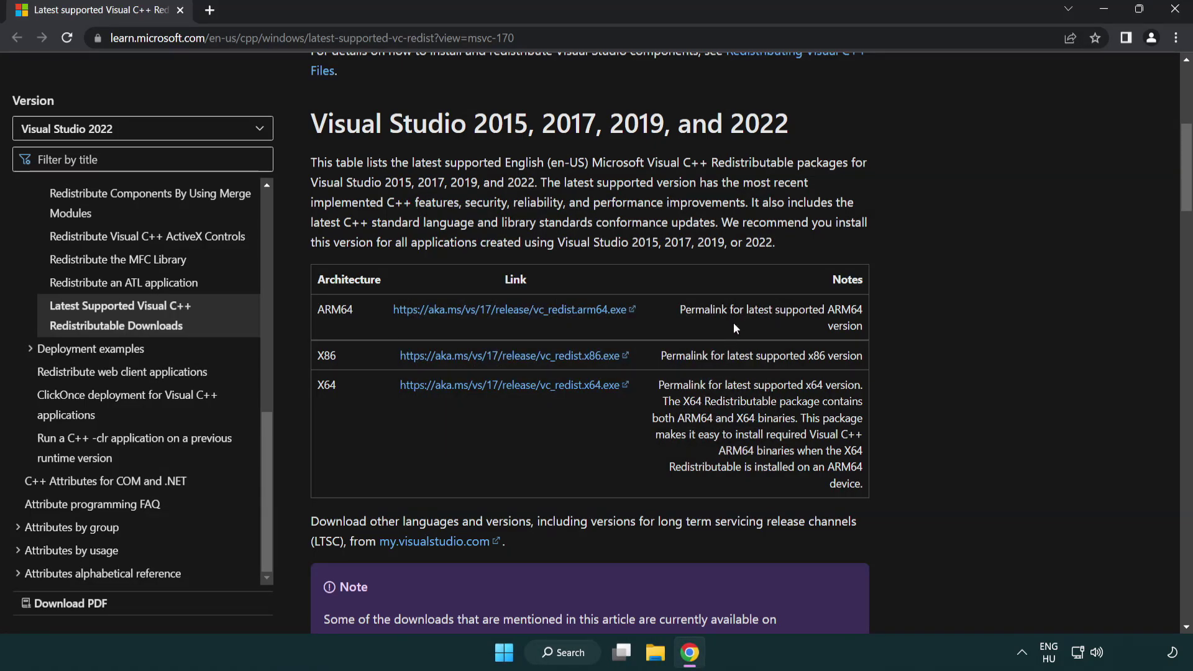
{"action": "left_click", "coordinate": [1176, 11]}
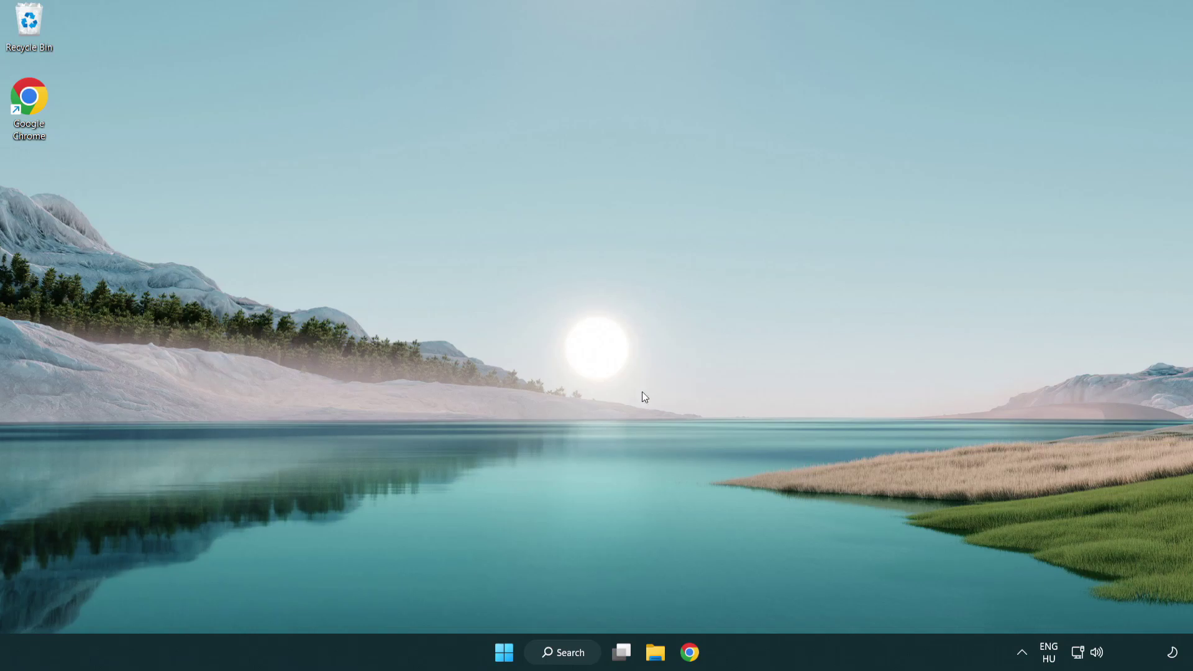
- Search for cmd, run Command Prompt as administrator, and move its window toward the middle of the desktop
{"action": "left_click", "coordinate": [556, 653]}
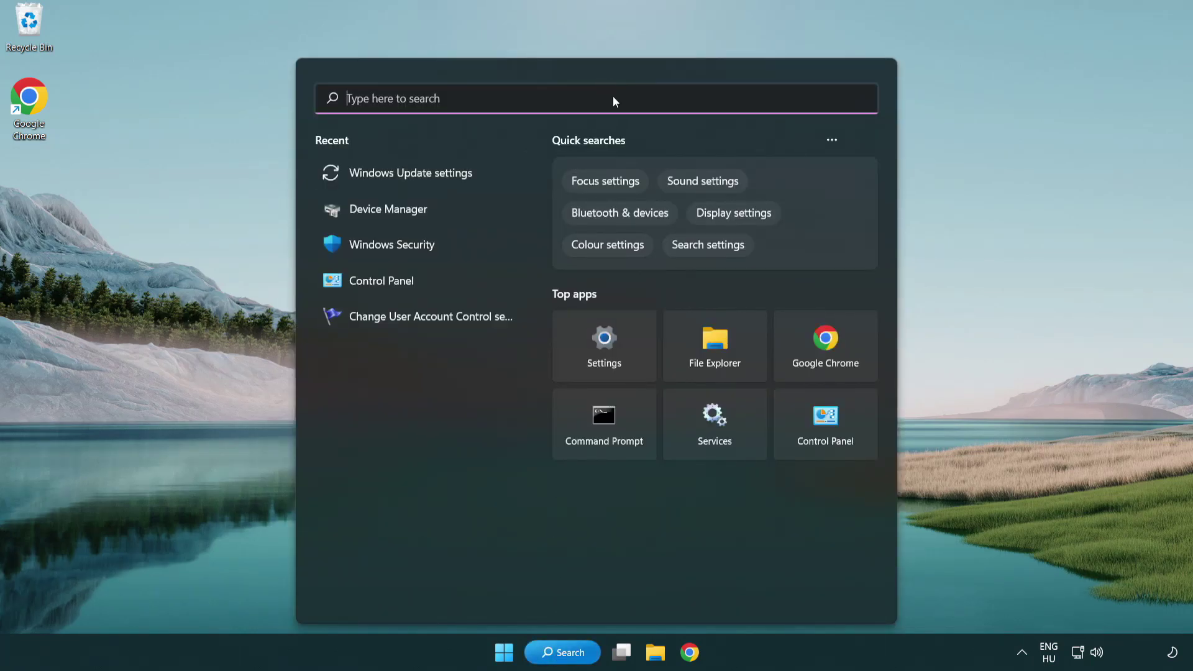
{"action": "type", "text": "cmd"}
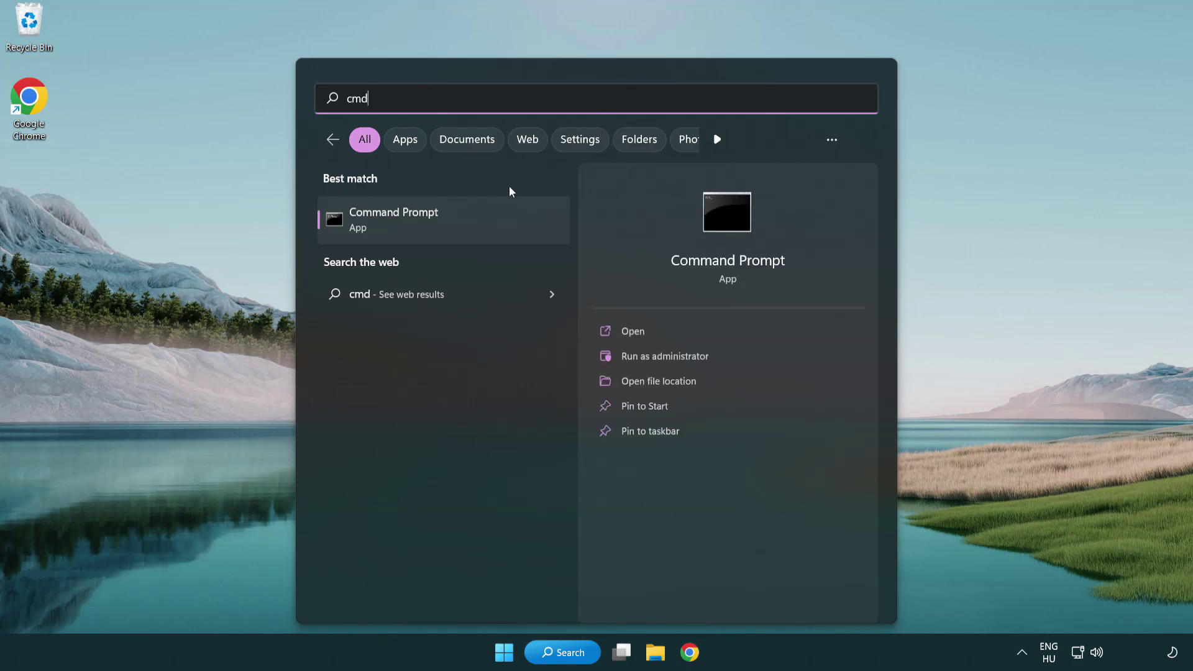
{"action": "right_click", "coordinate": [456, 222]}
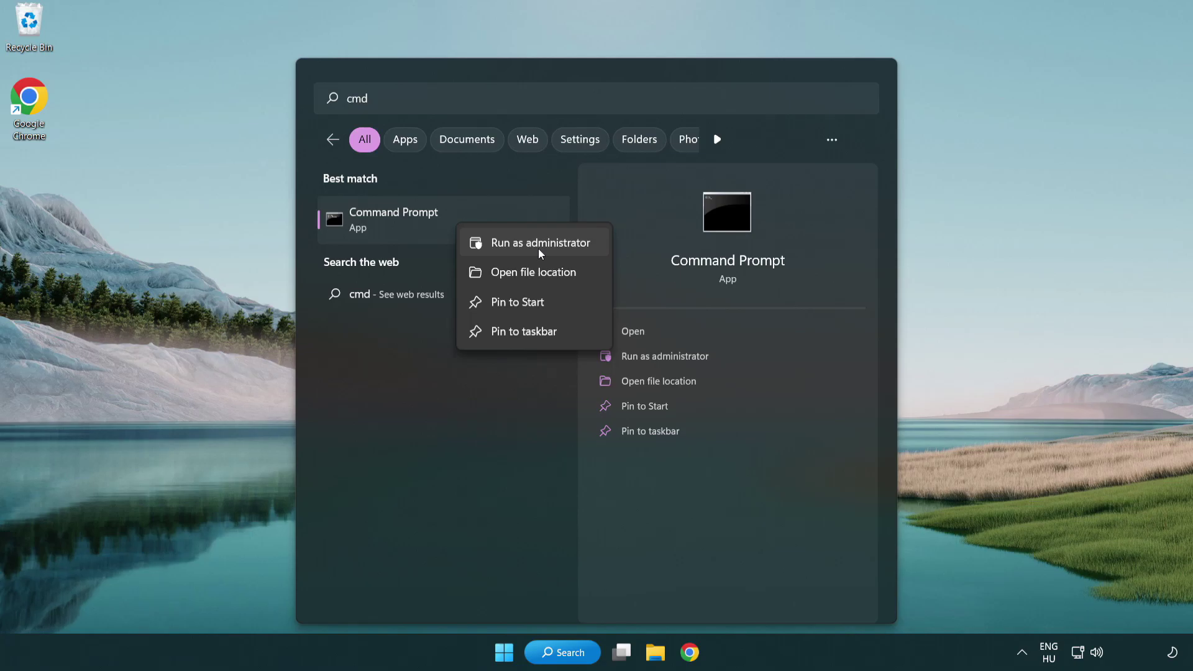
{"action": "left_click", "coordinate": [537, 248]}
{"action": "left_click_drag", "start_coordinate": [426, 71], "coordinate": [601, 123]}
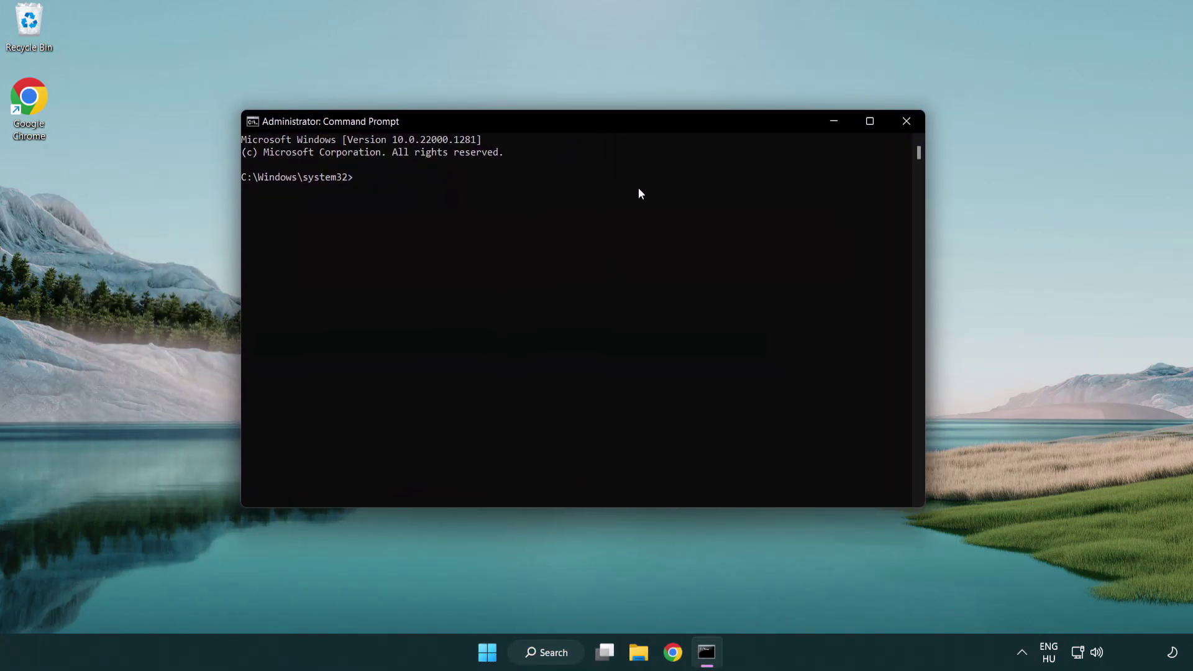
- Run a system file check with sfc /scannow and close Command Prompt when the scan completes
{"action": "type", "text": "sfc /scannow"}
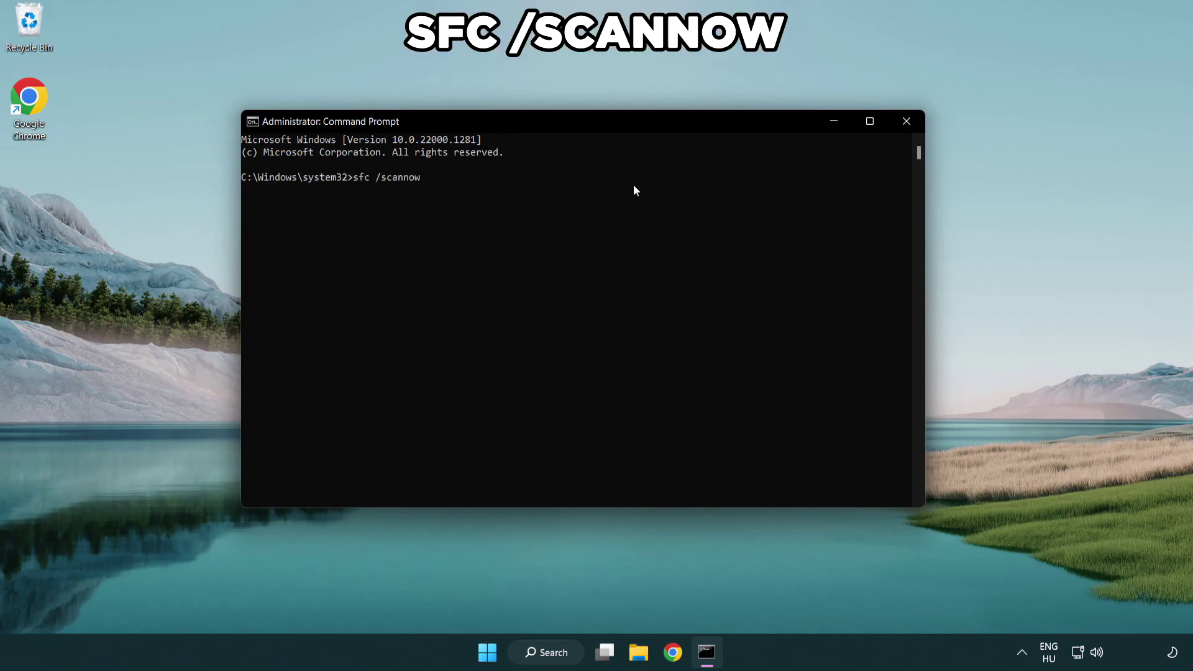
{"action": "key", "text": "Return"}
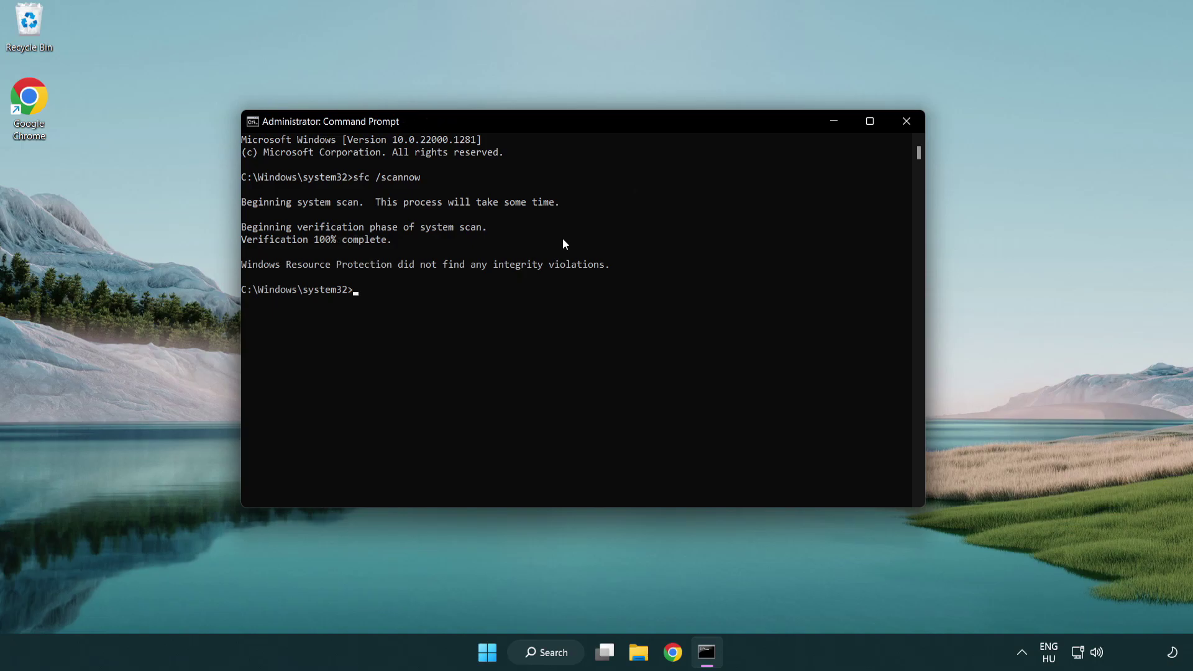
{"action": "left_click", "coordinate": [907, 122]}
- Bring up the computer's power options for a restart
{"action": "left_click", "coordinate": [504, 652]}
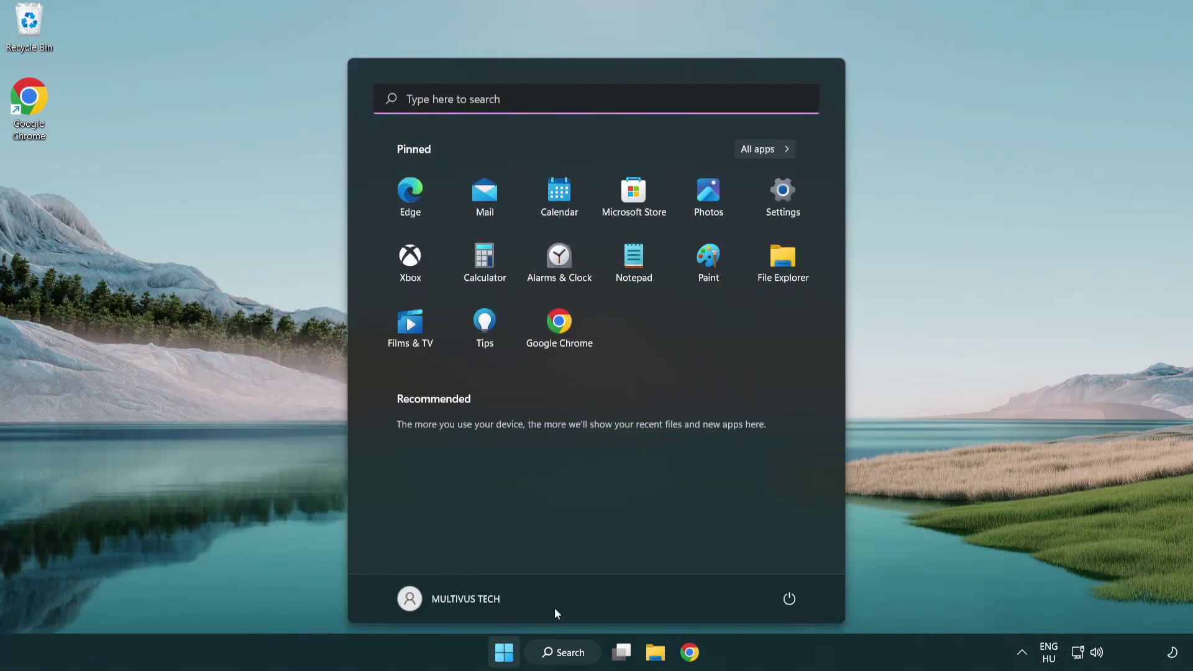
{"action": "left_click", "coordinate": [789, 598]}
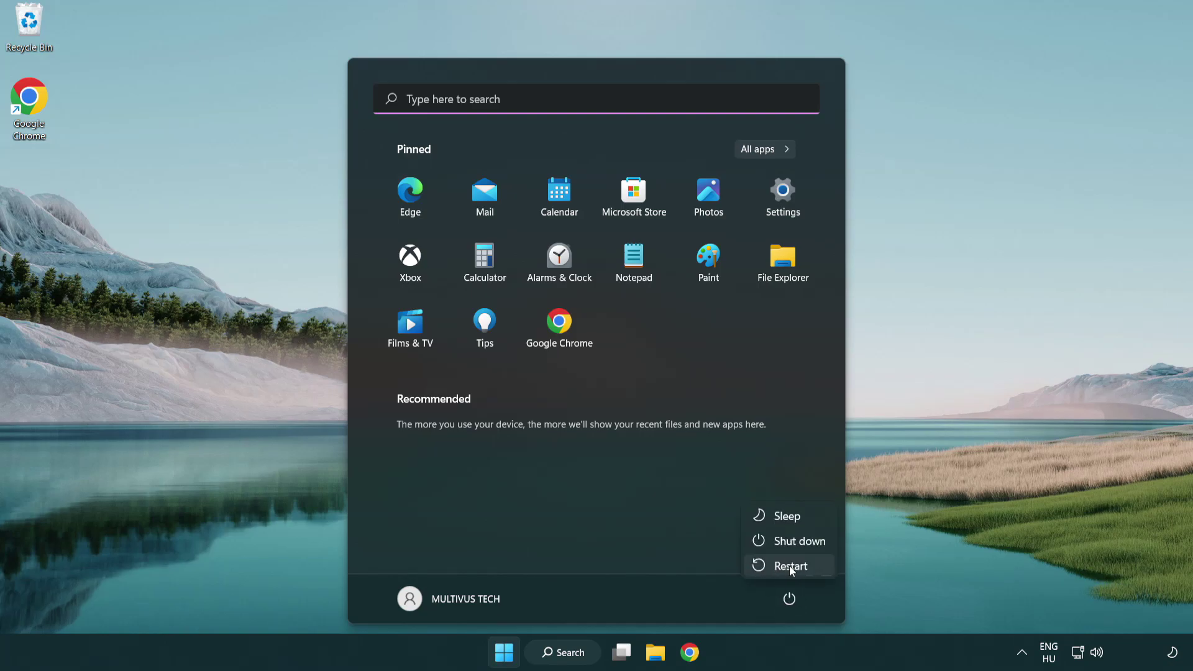